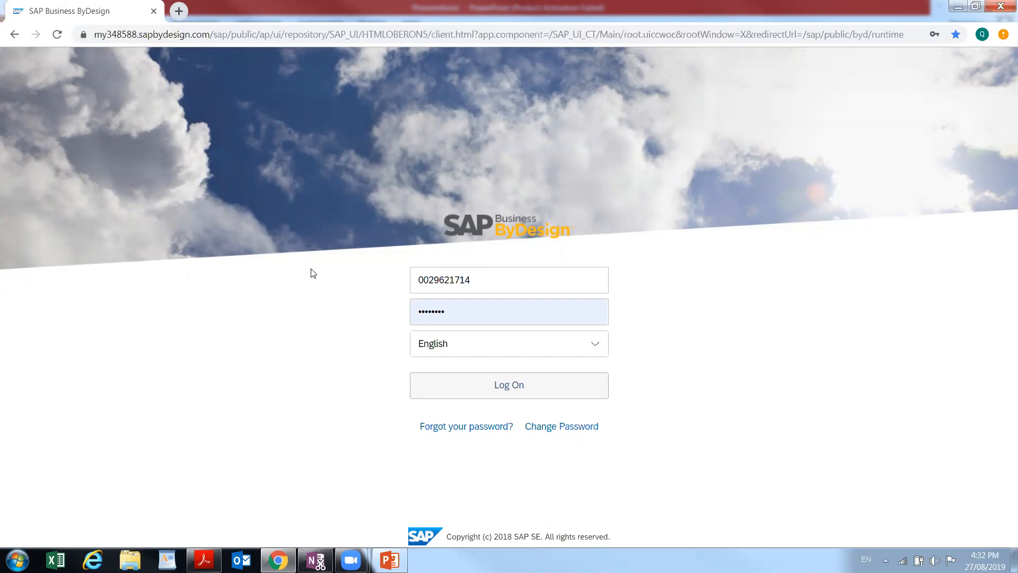
Step: Enter the account password for the prefilled user, log on in English, and decline saving the password in the browser
left_click(488, 282)
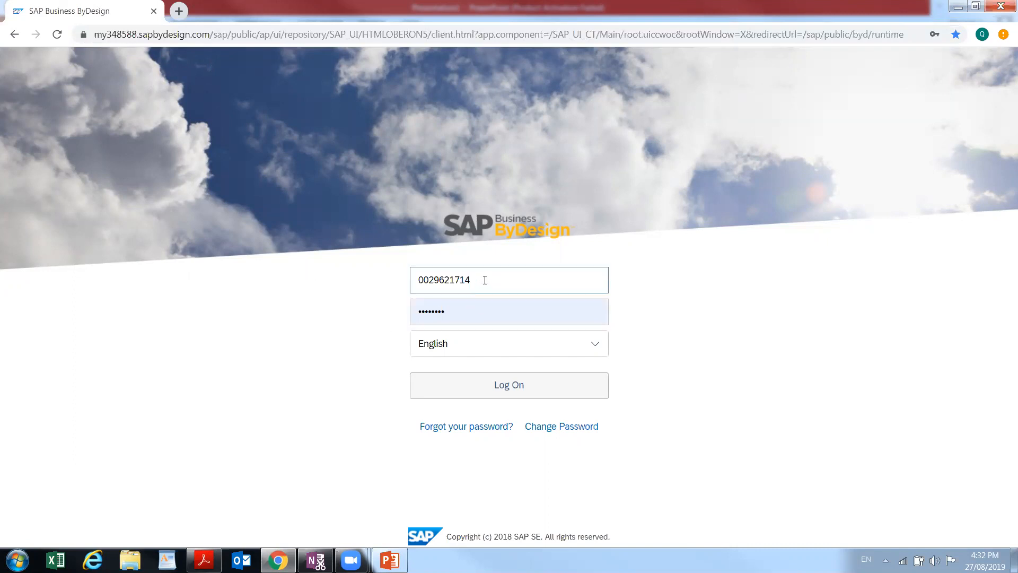
left_click(474, 313)
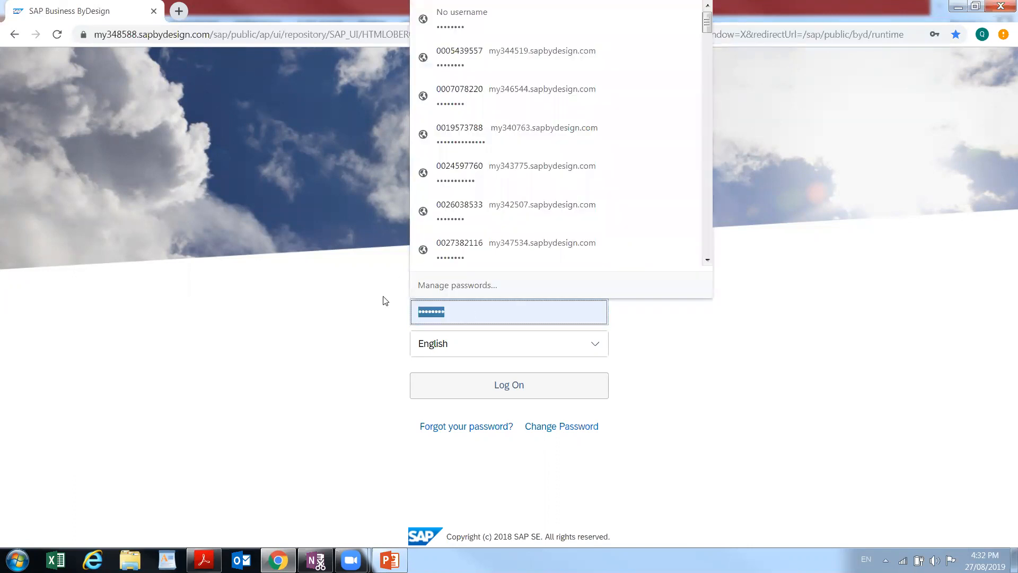
type("••••")
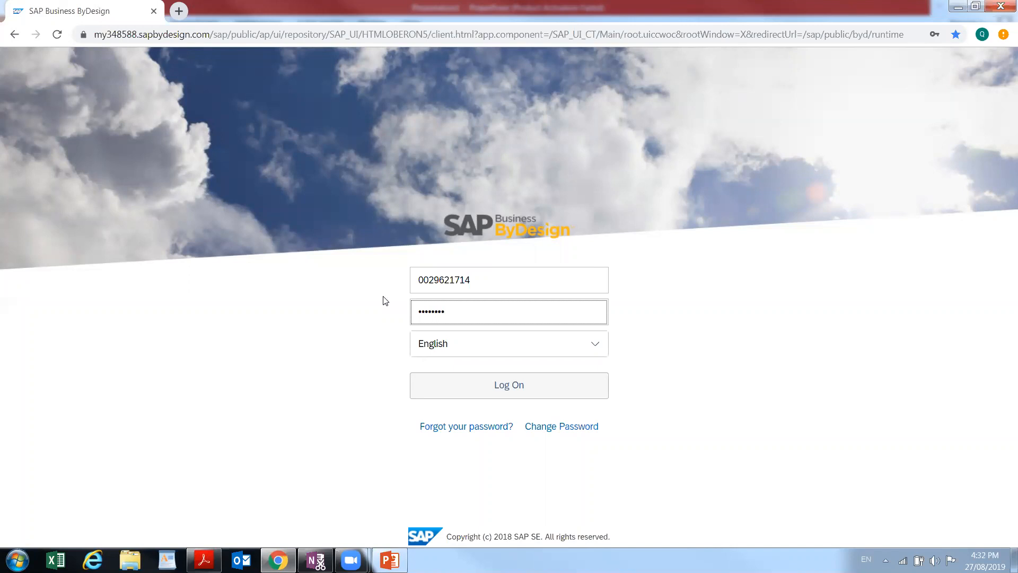
left_click(527, 392)
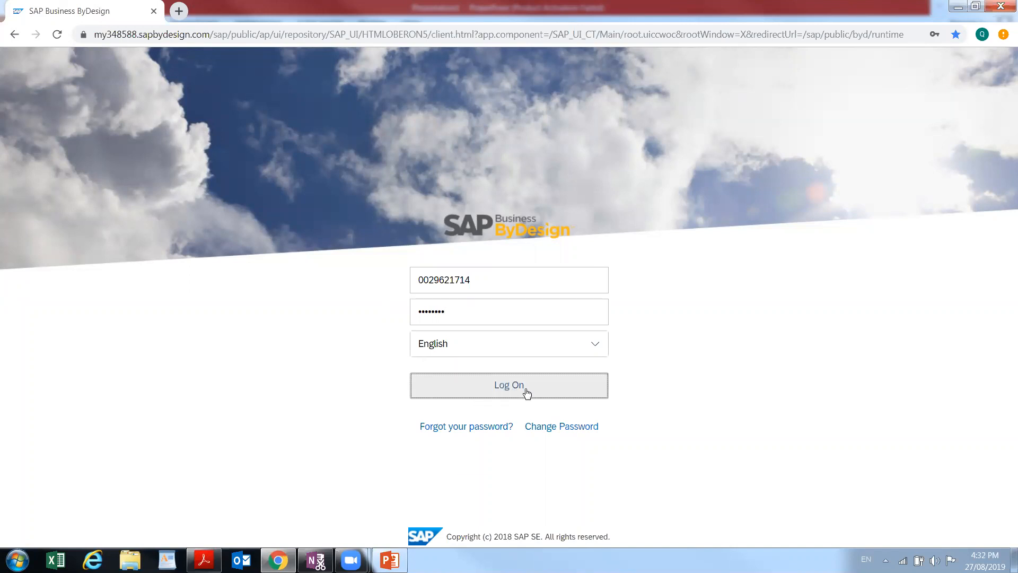
left_click(506, 390)
left_click(507, 391)
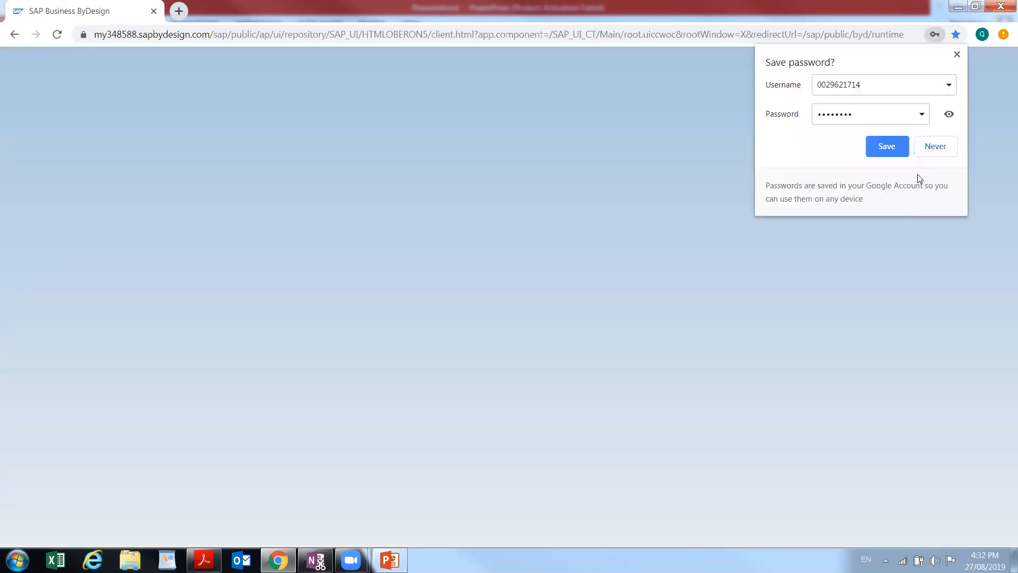
left_click(933, 147)
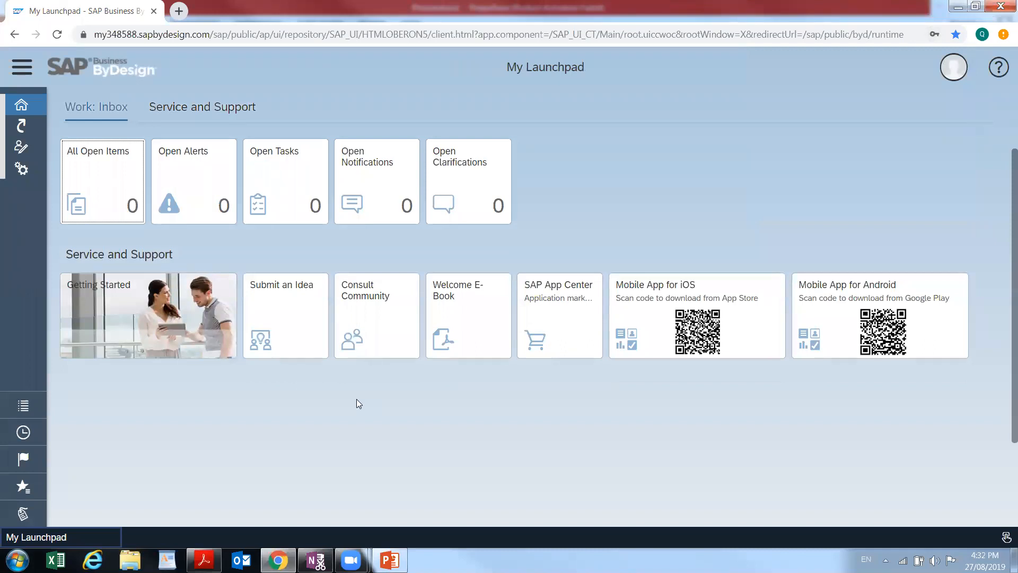
Step: Open the project scope of First Implementation for editing from the Business Configuration implementation projects
left_click(22, 65)
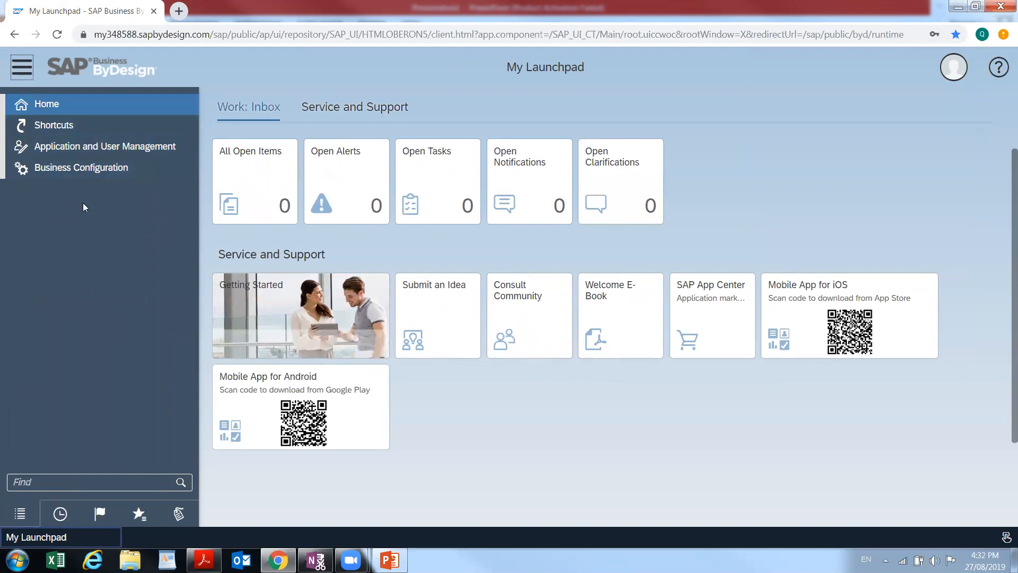
left_click(105, 169)
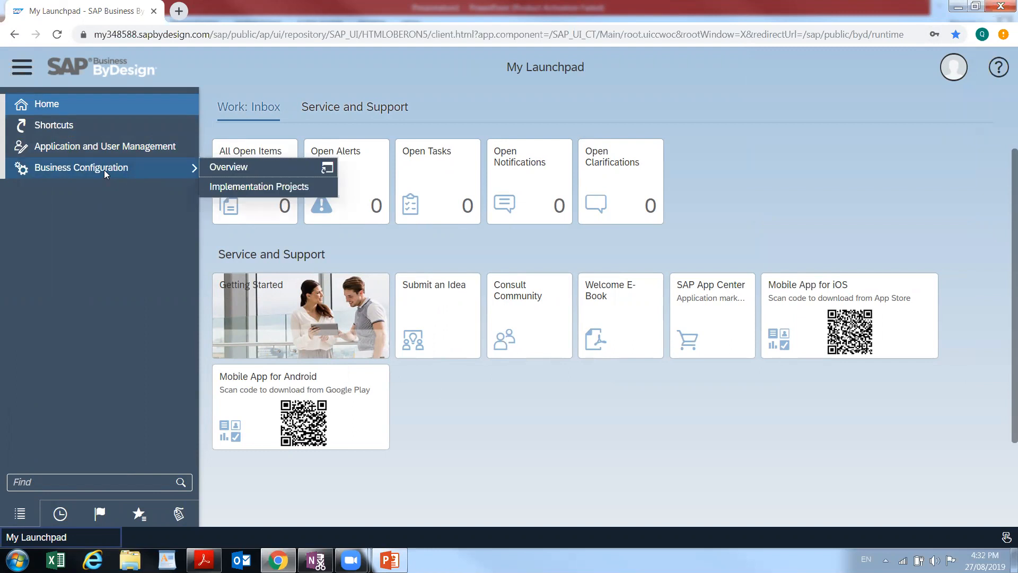
left_click(251, 188)
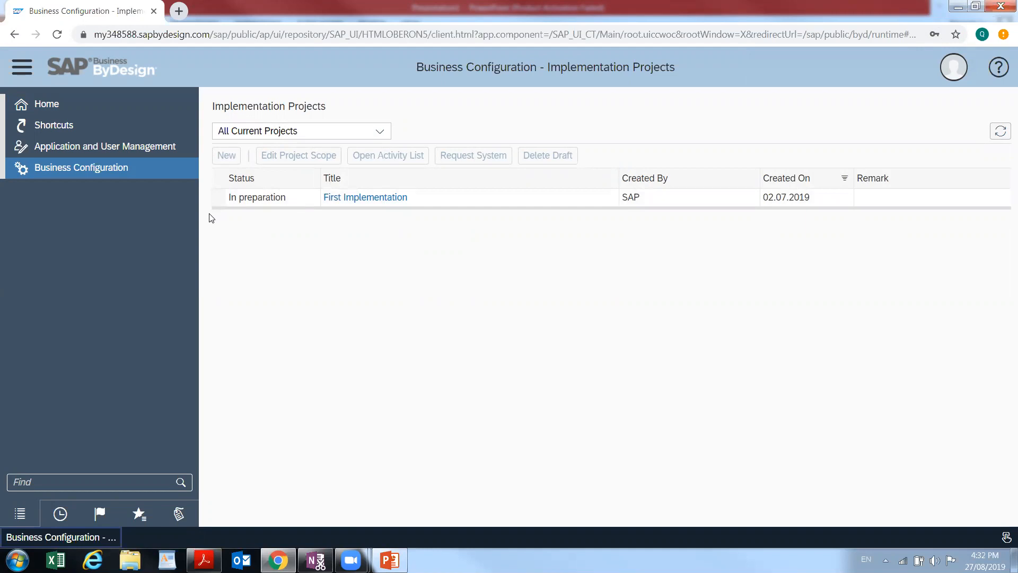
left_click(220, 201)
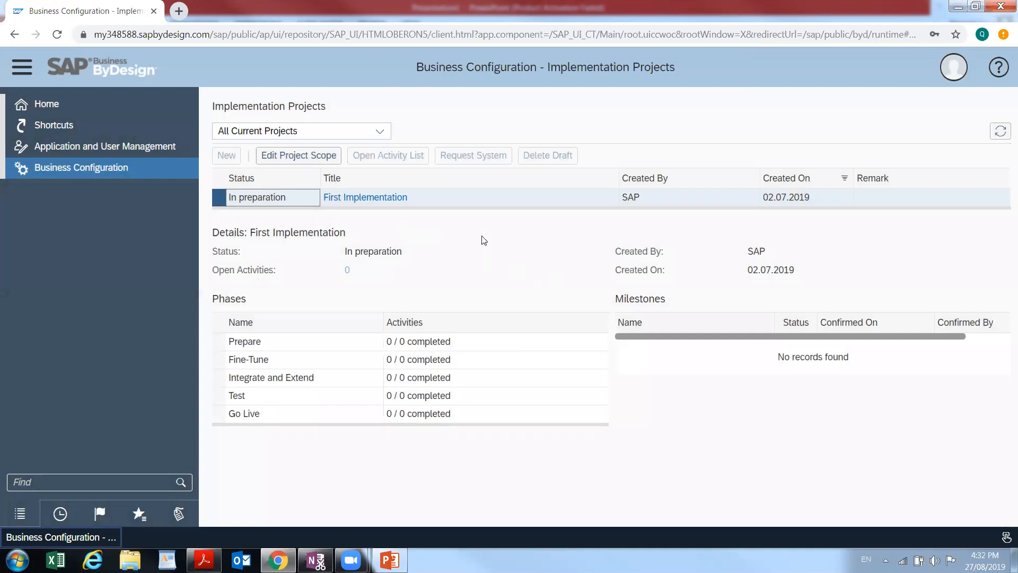
left_click(312, 160)
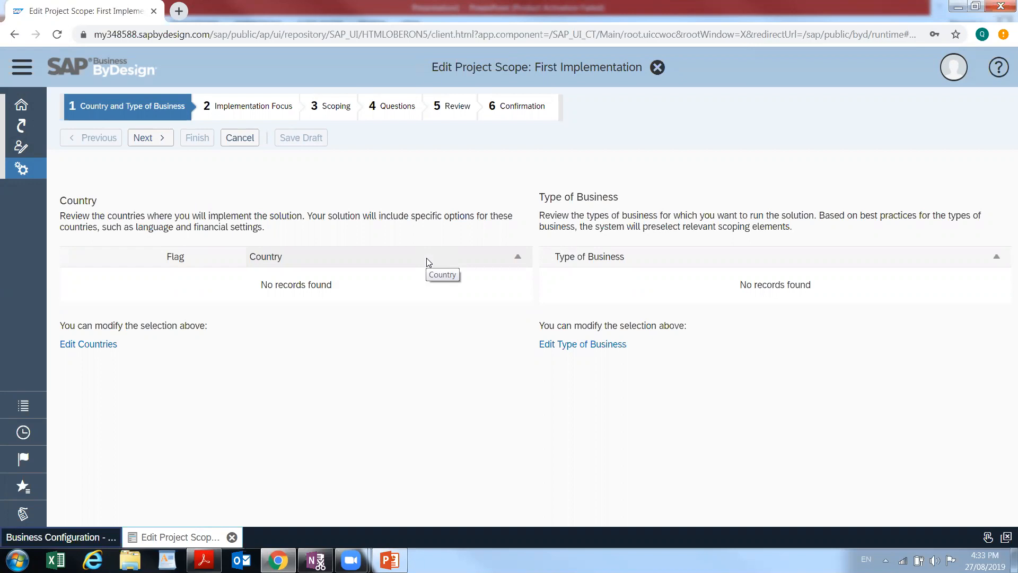
Step: Add Australia and New Zealand as the countries of the implementation project
left_click(105, 350)
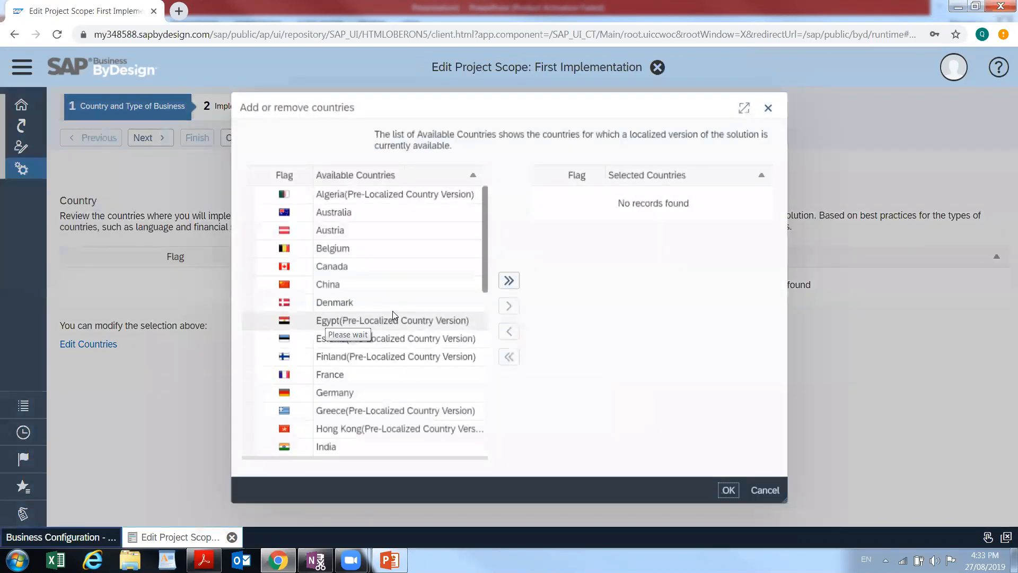
left_click(376, 213)
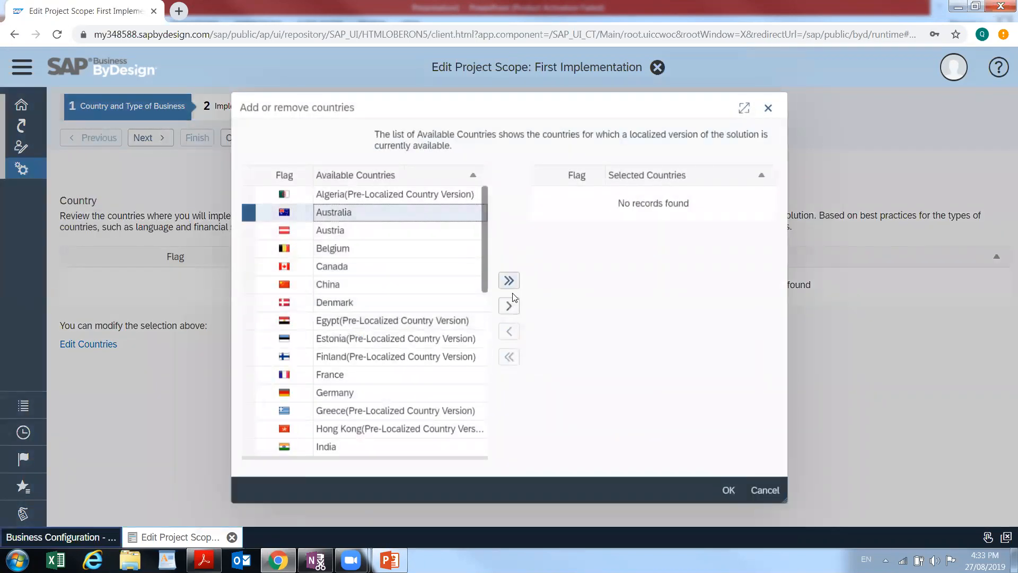
left_click(511, 306)
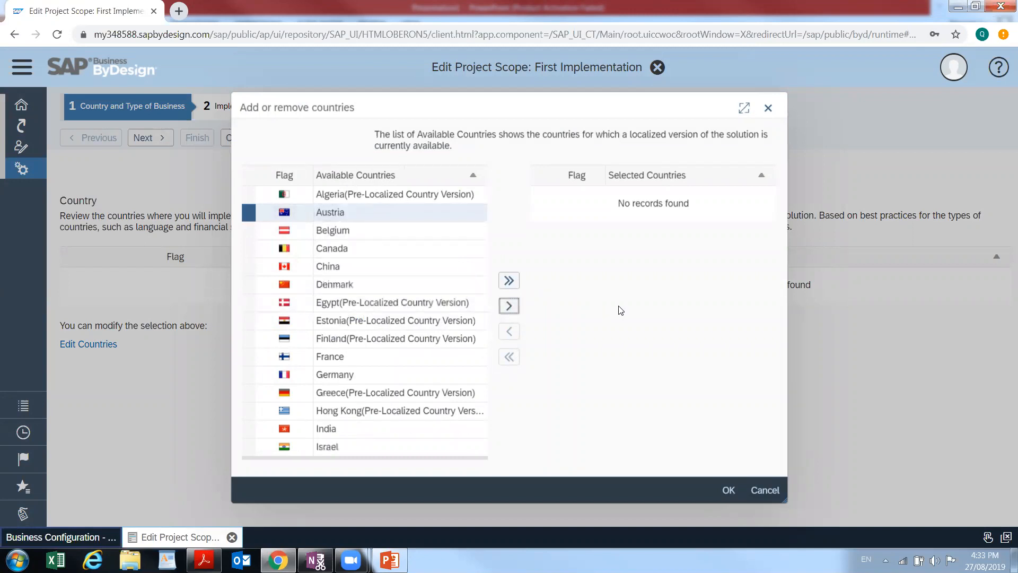
scroll(395, 379, "down", 3)
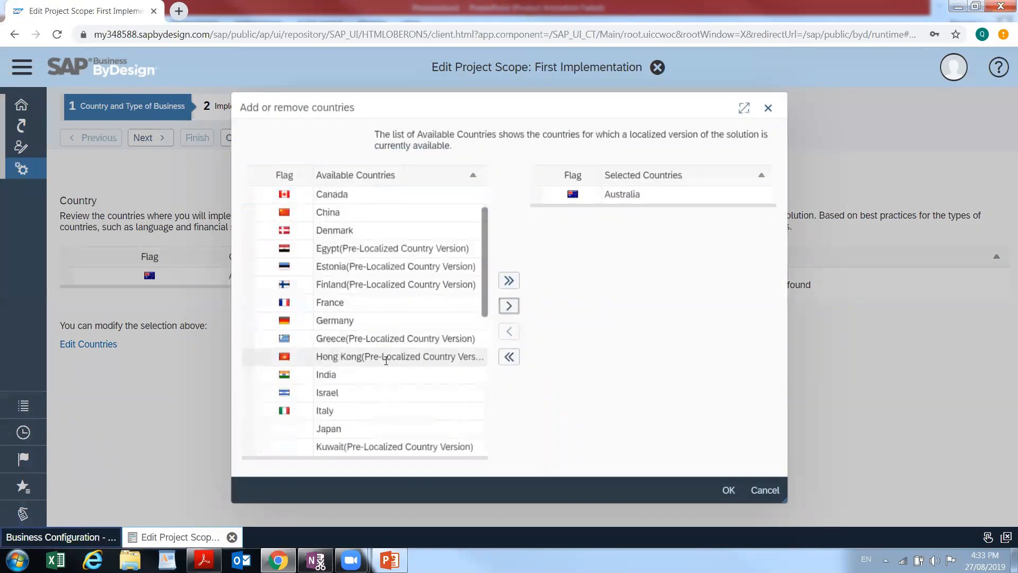
scroll(397, 386, "down", 4)
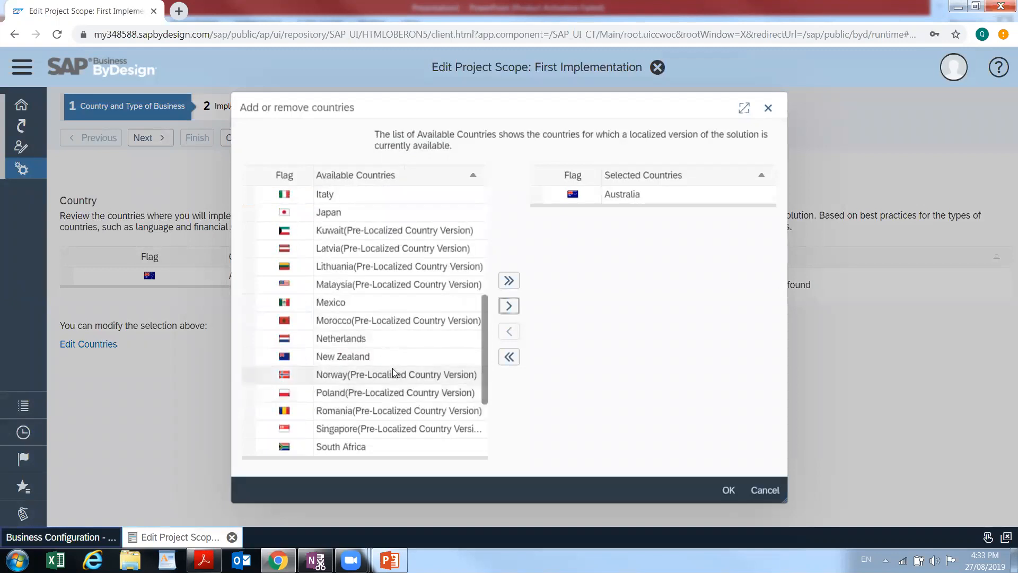
left_click(398, 358)
left_click(508, 306)
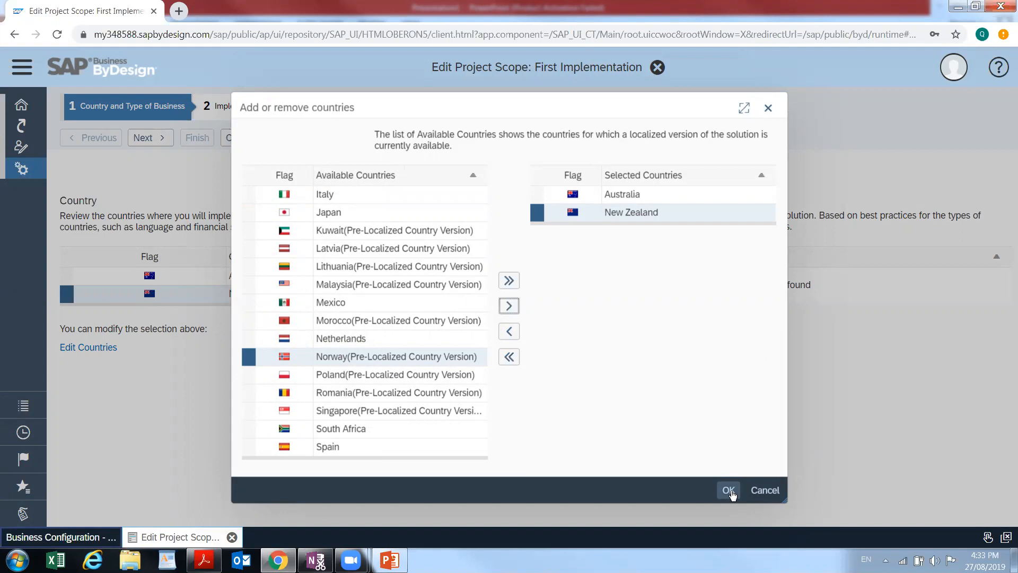
left_click(755, 494)
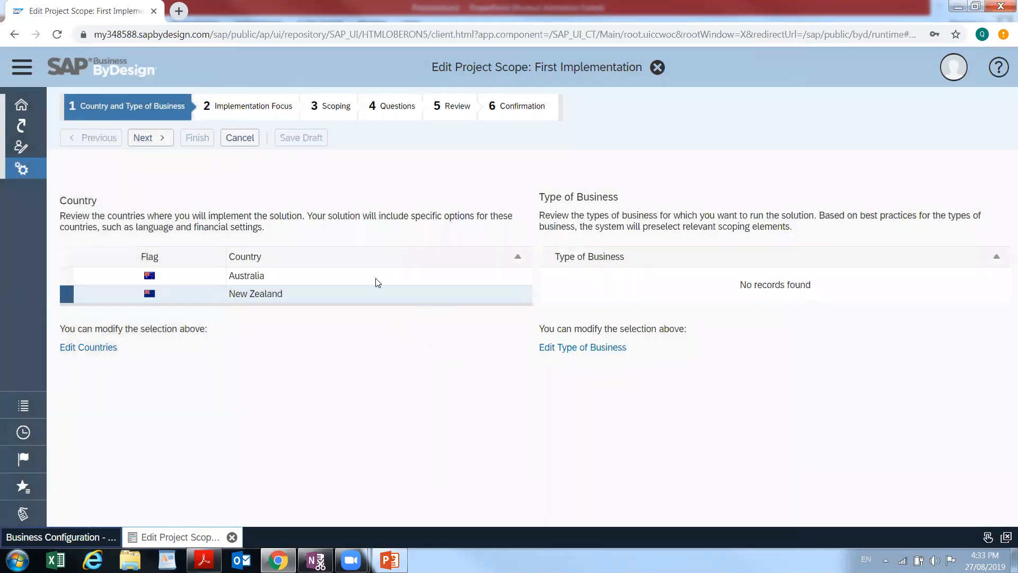
Step: Add SAP Business ByDesign, professional services edition to the project's selected types of business
left_click(586, 347)
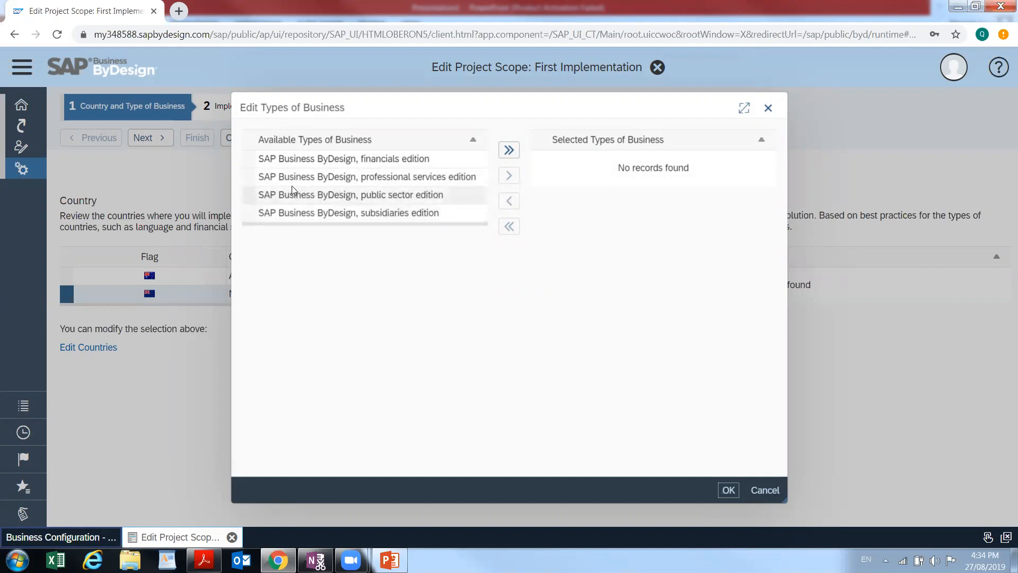
left_click(250, 177)
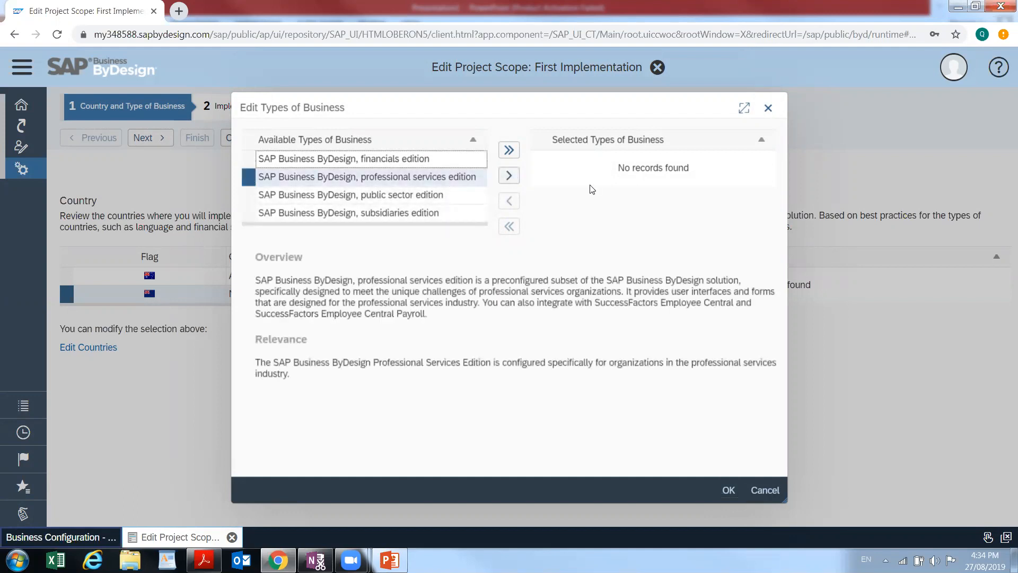
left_click(510, 177)
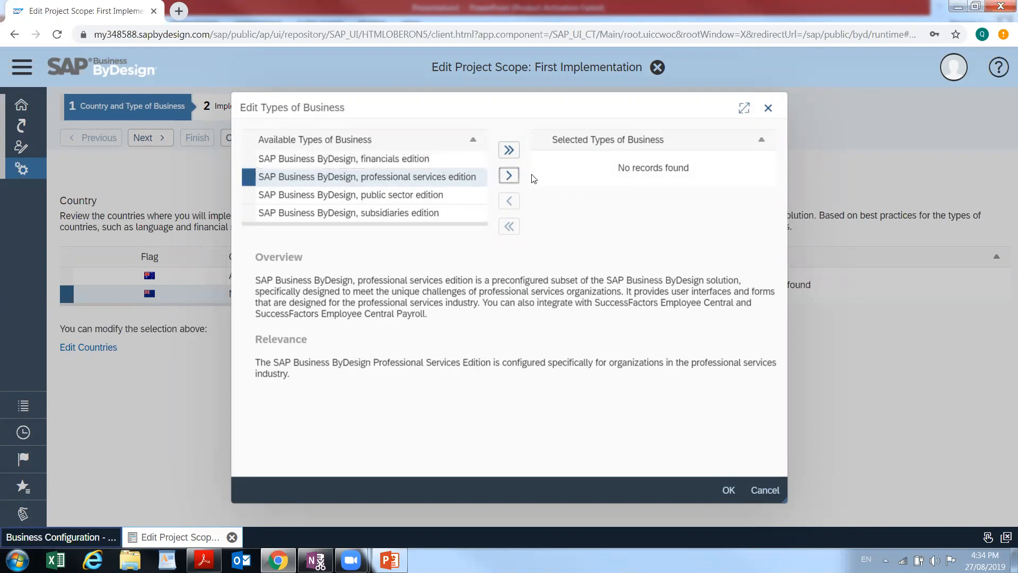
Step: Try to add the financials edition as a second type of business, and remove it from the selection
left_click(247, 158)
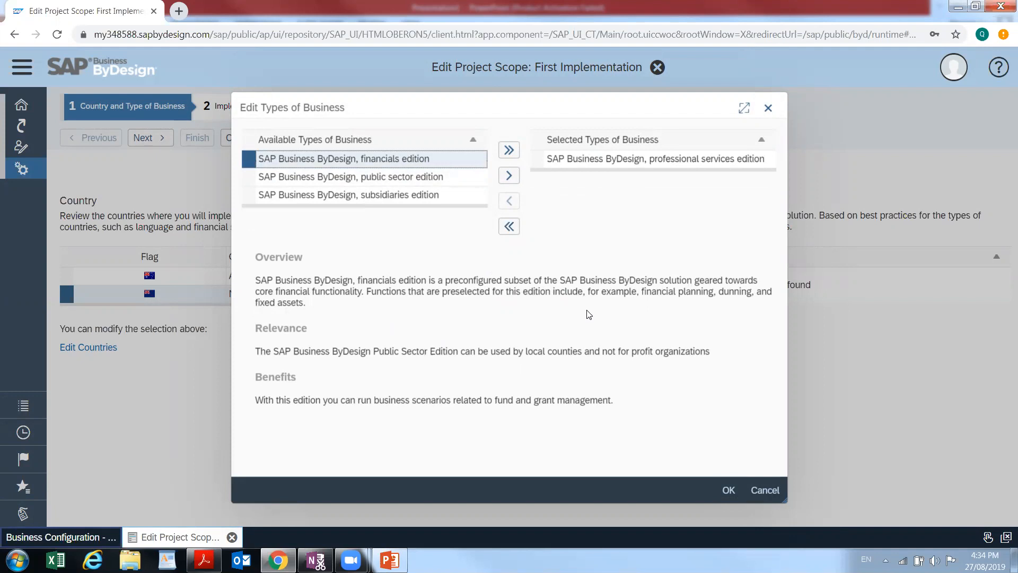
left_click(510, 177)
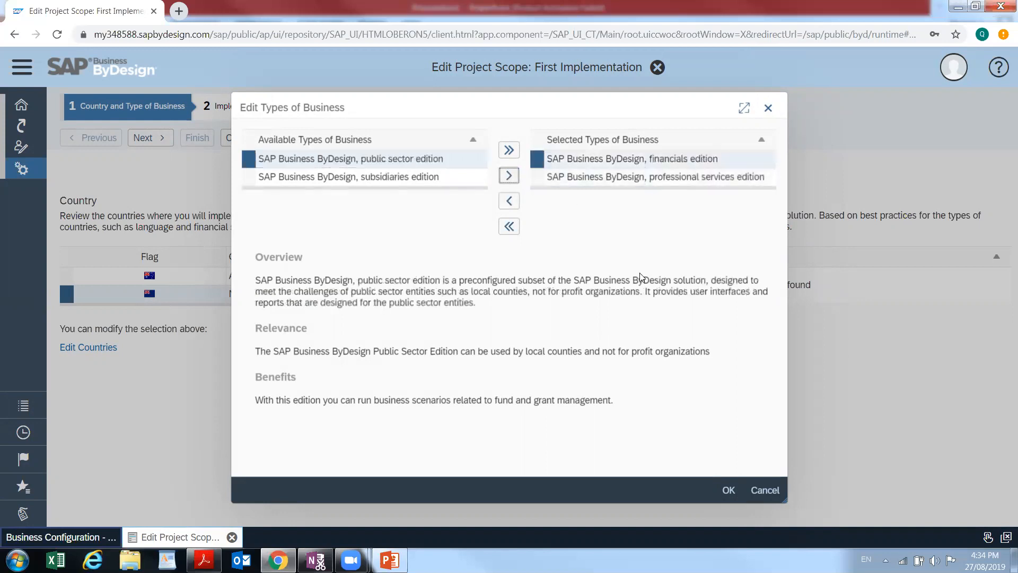
left_click(728, 490)
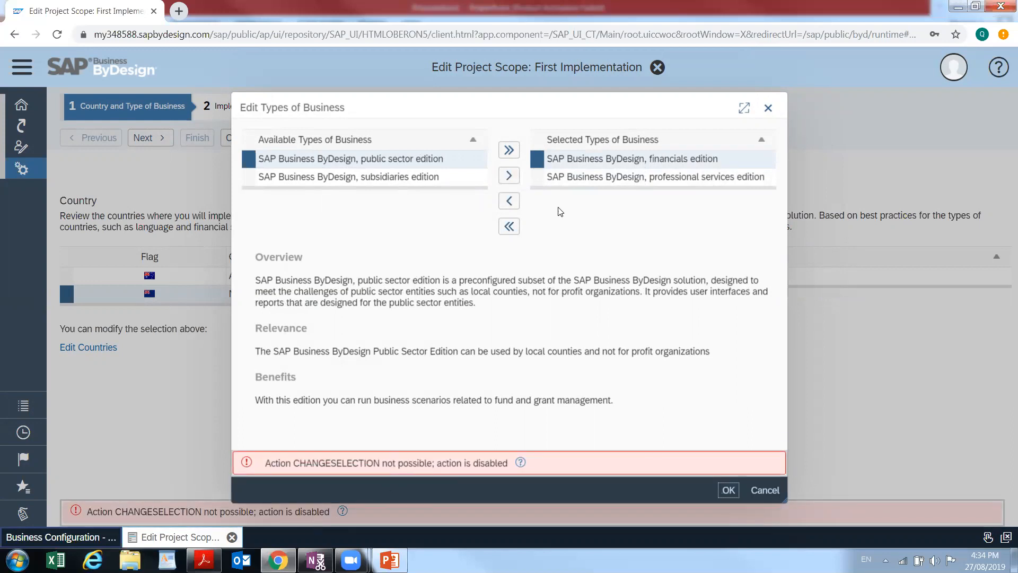
left_click(511, 200)
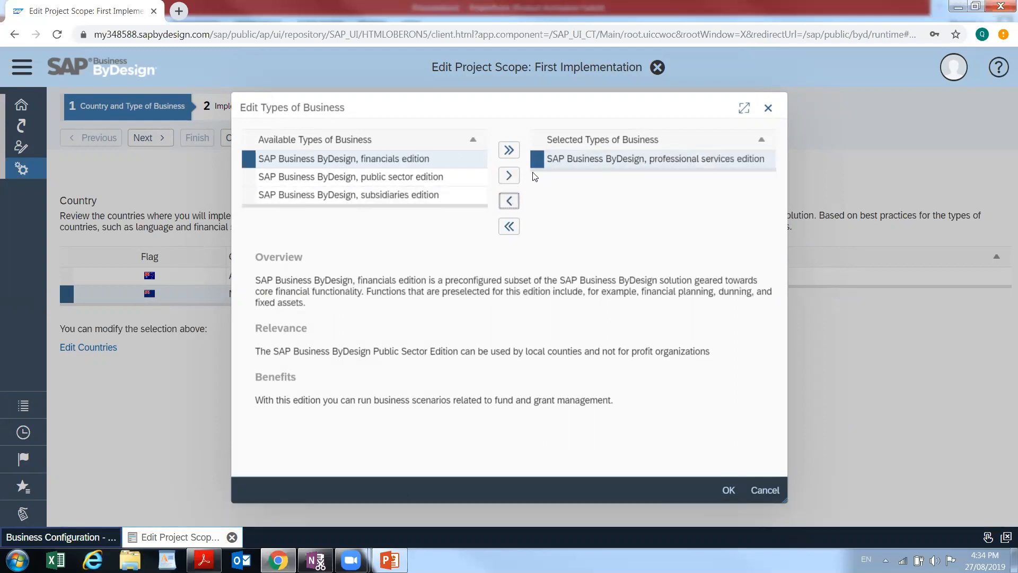
Step: Confirm the professional services edition as the type of business, and reopen the selection to check it
left_click(728, 491)
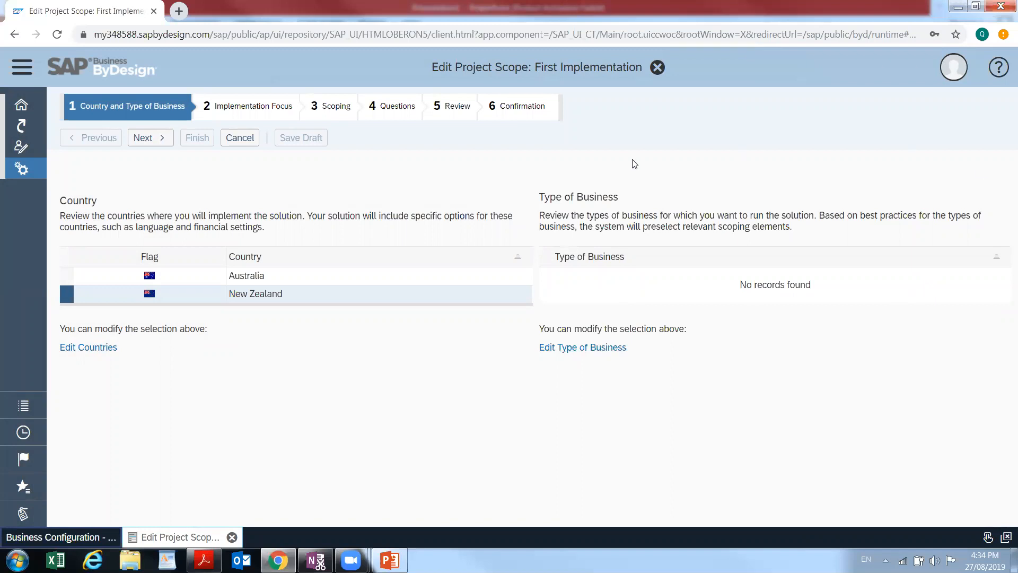
left_click(154, 139)
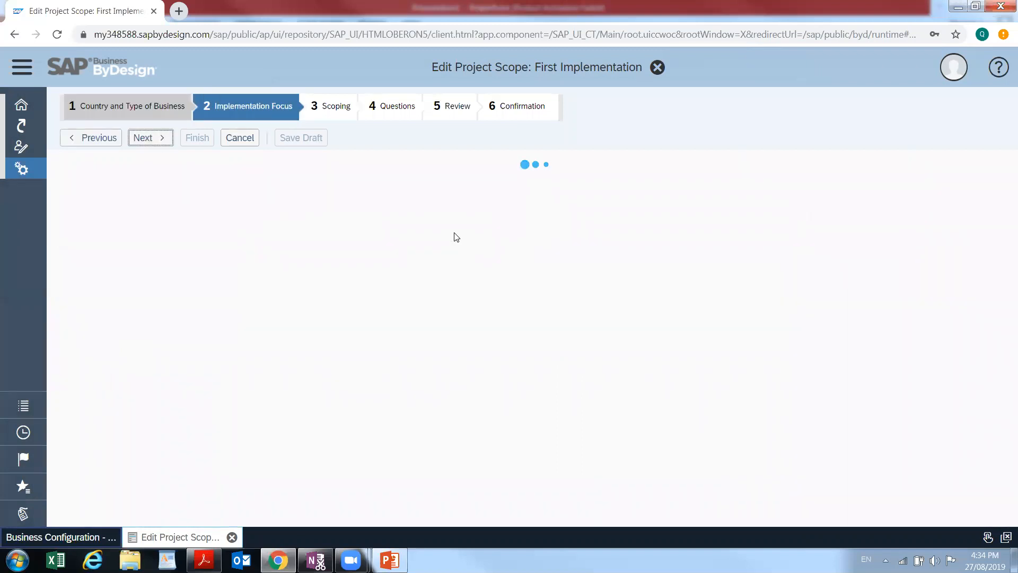
left_click(99, 139)
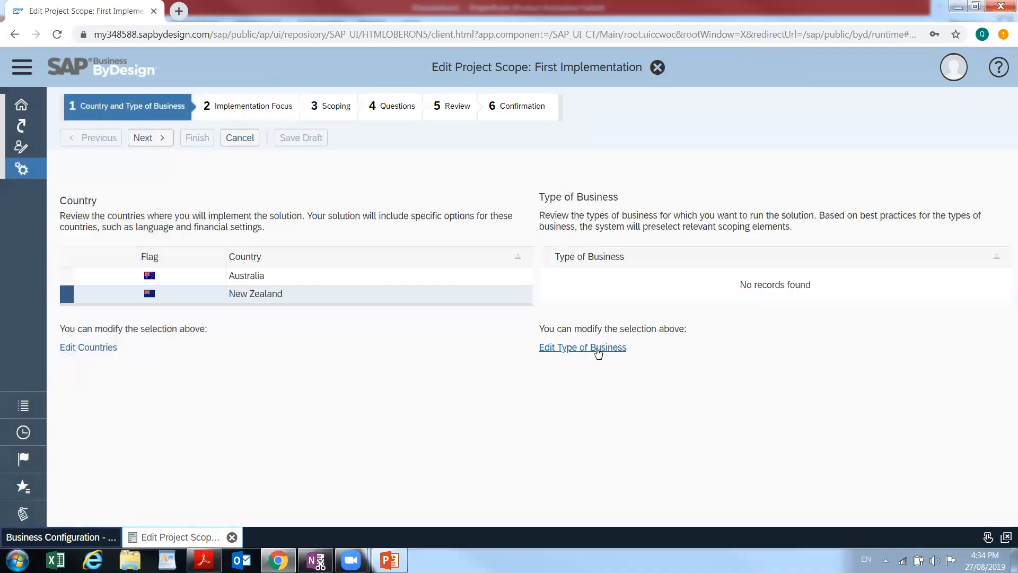
left_click(579, 351)
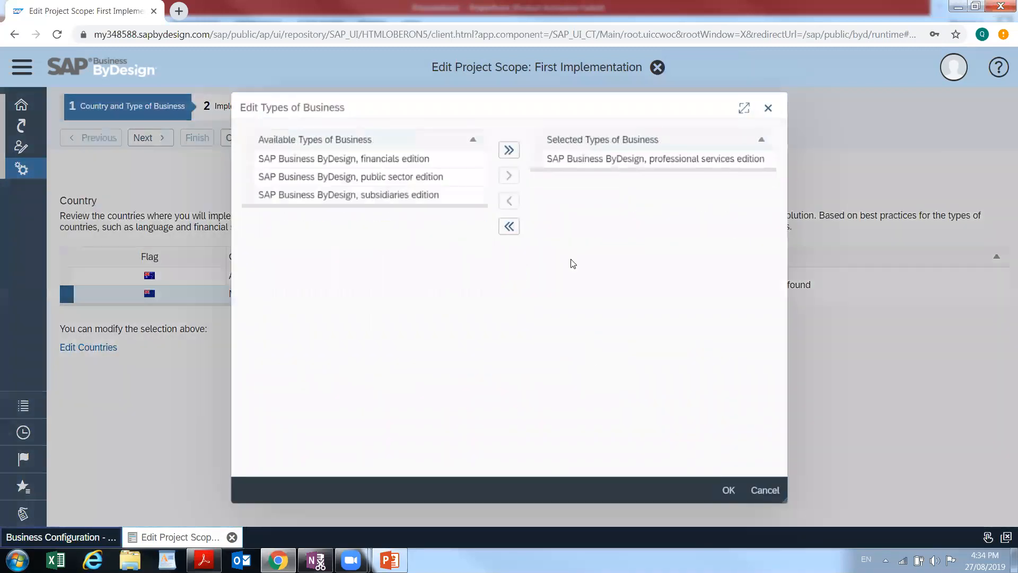
left_click(544, 159)
left_click(728, 490)
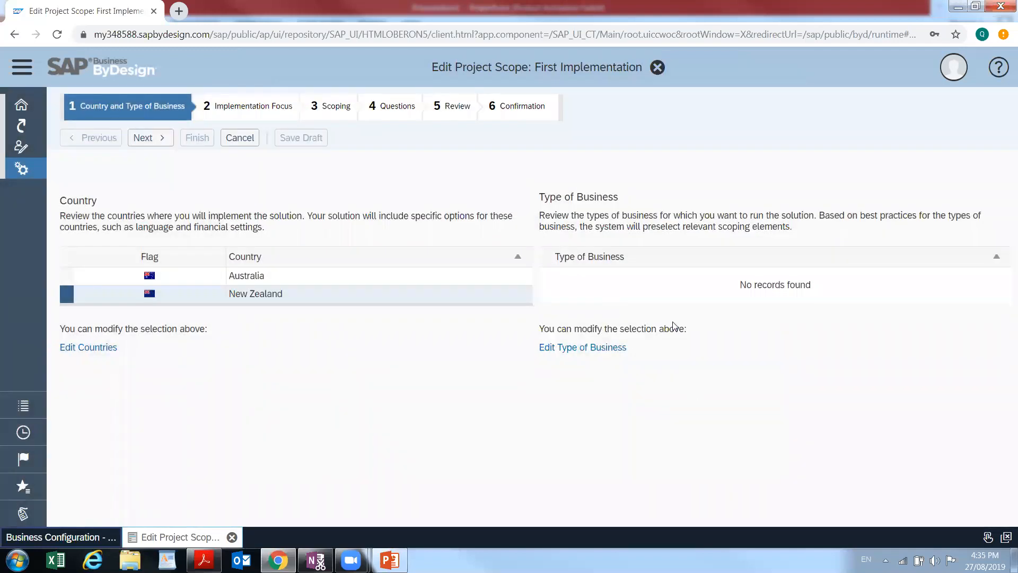
Step: Review the Complete Solution implementation focus and continue to the Scoping stage
left_click(142, 138)
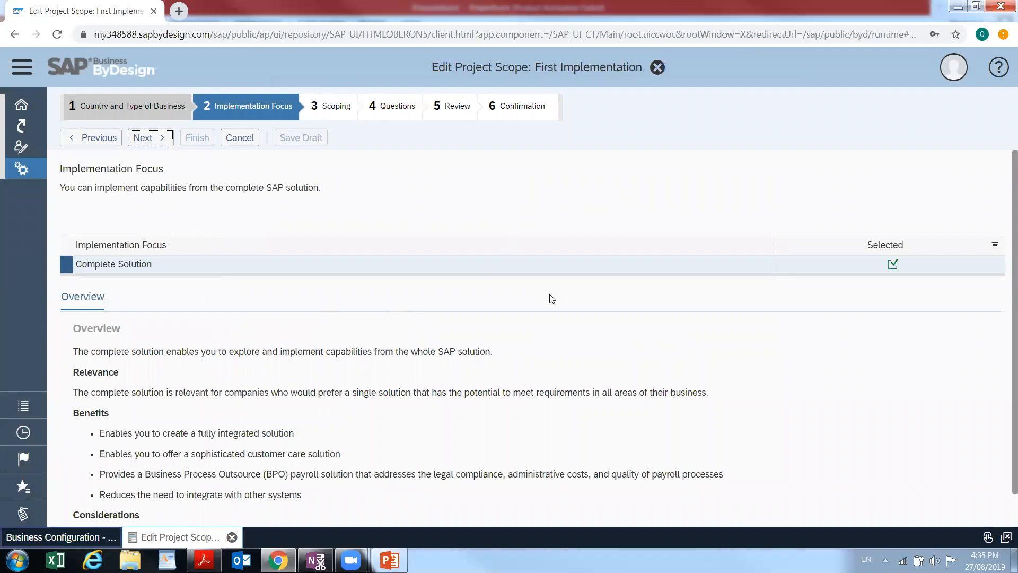
scroll(278, 309, "down", 1)
scroll(279, 310, "up", 1)
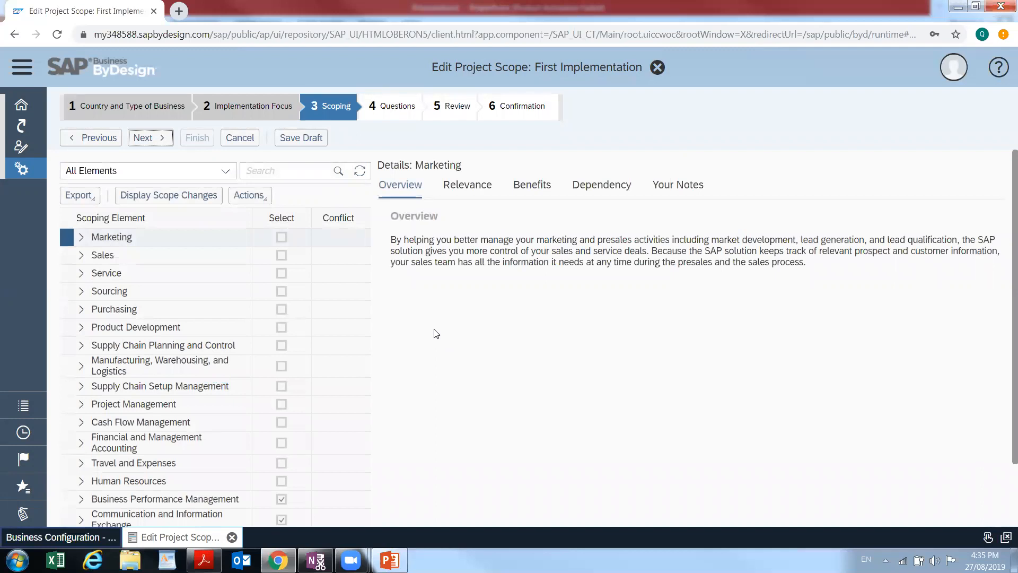
Step: Add Account and Activity Management, Product and Service Portfolio for Sales, New Business, Selling Products and Services, and Sales Planning to the Sales scope
left_click(82, 256)
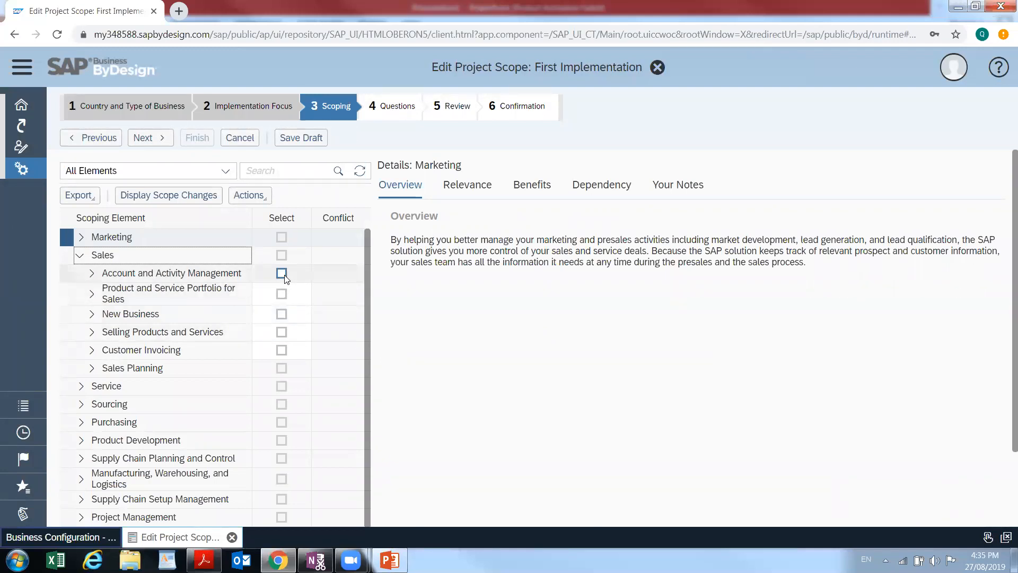
left_click(90, 275)
left_click(90, 279)
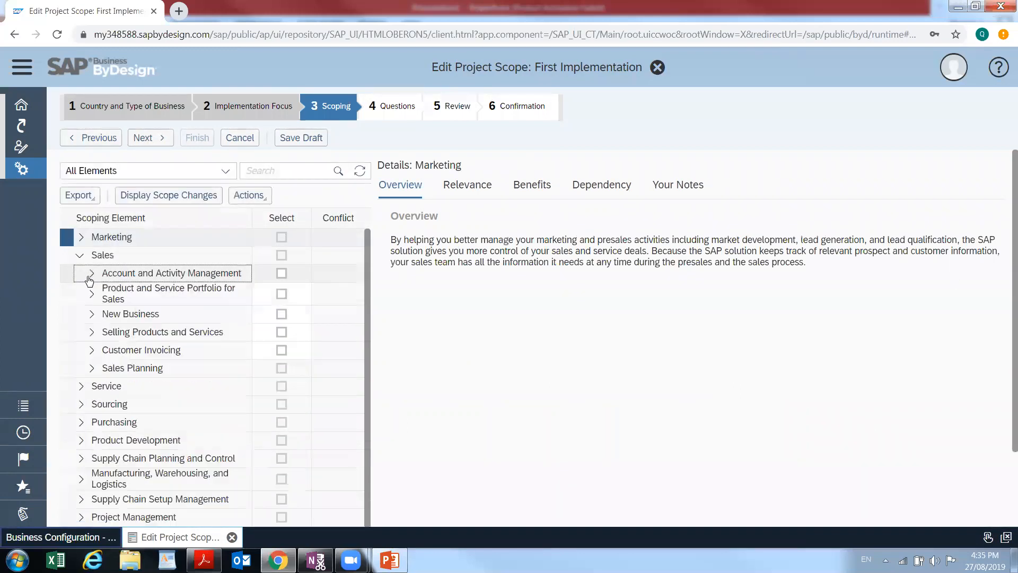
left_click(282, 273)
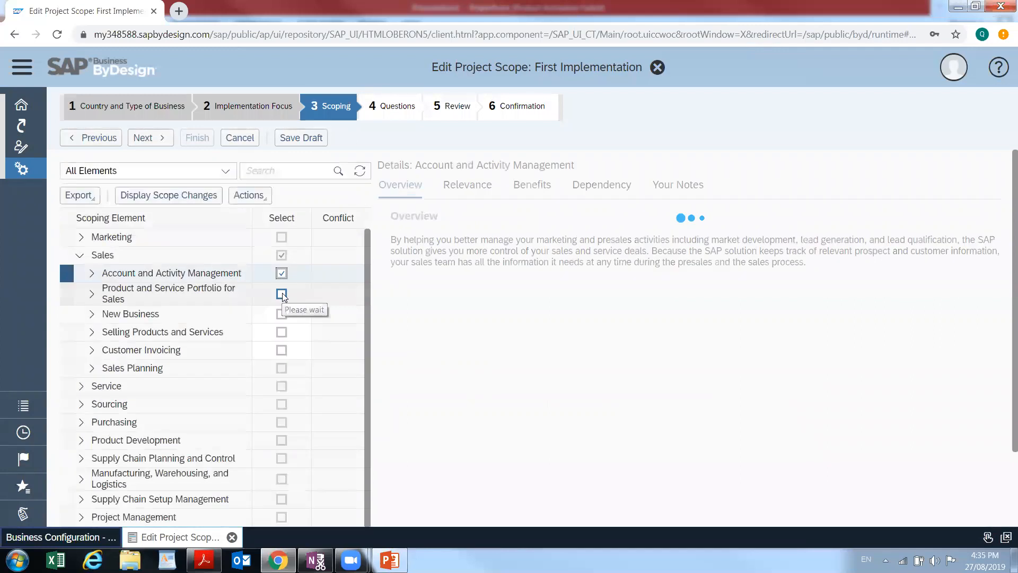
left_click(281, 294)
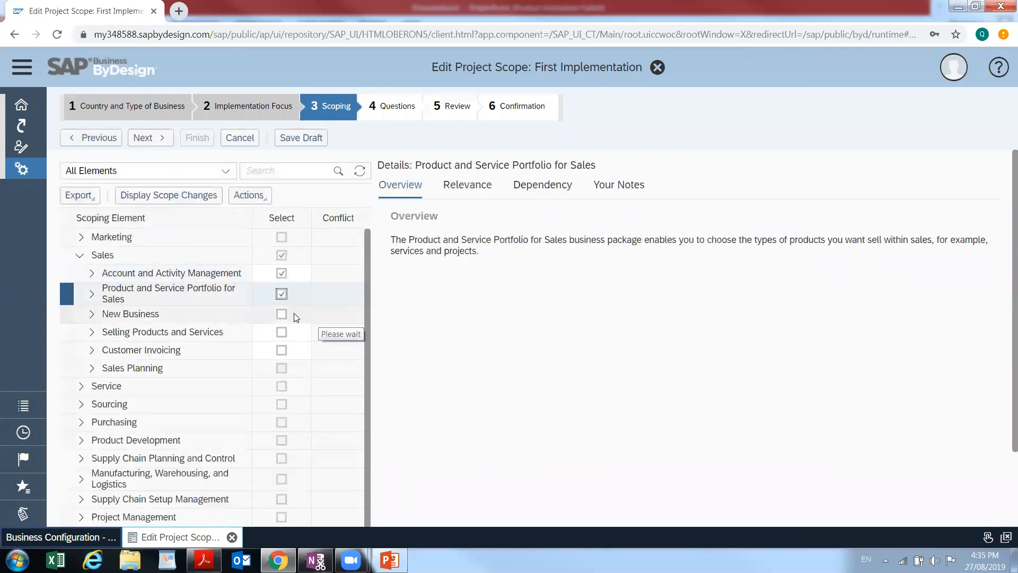
left_click(285, 315)
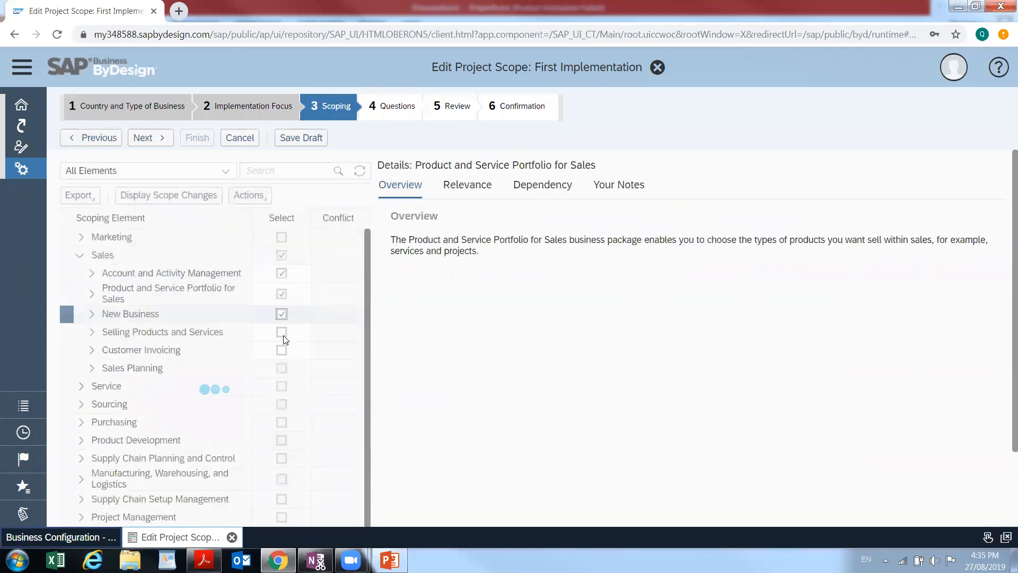
left_click(283, 332)
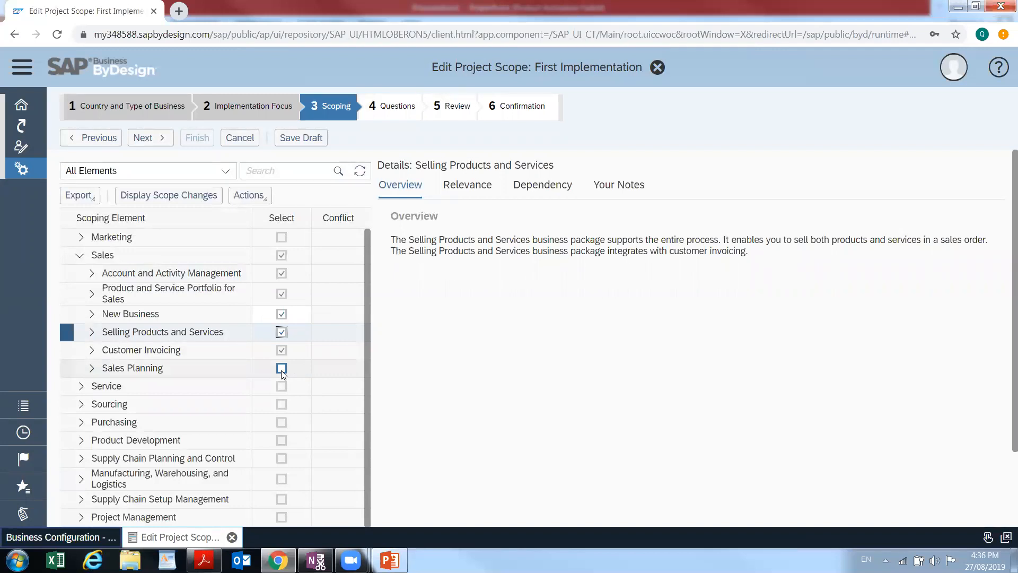
left_click(281, 368)
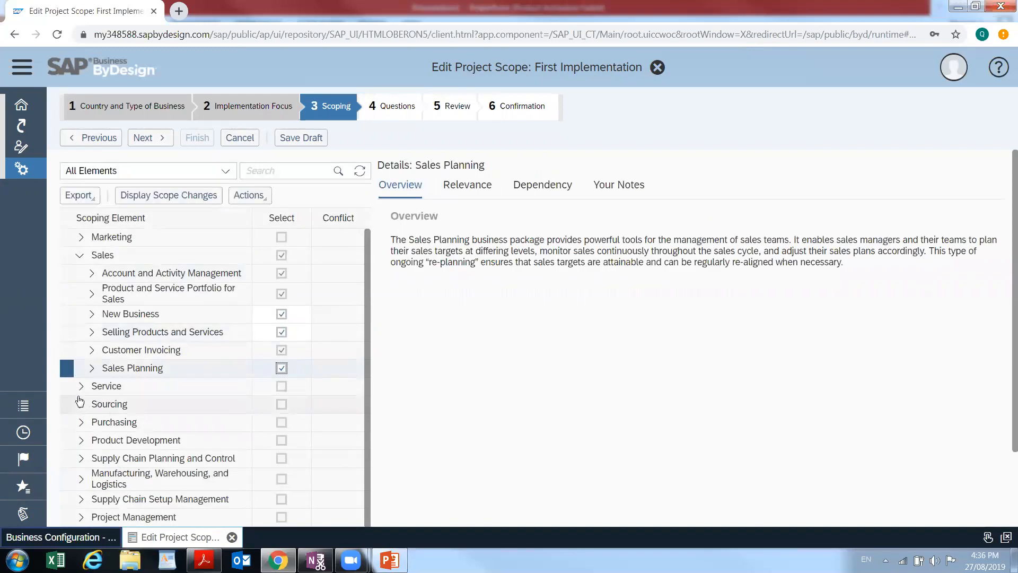
Step: Add Supplier Base Management to the Sourcing scope, and review the elements under Service and under Sourcing and Contracting
scroll(81, 395, "down", 1)
left_click(81, 353)
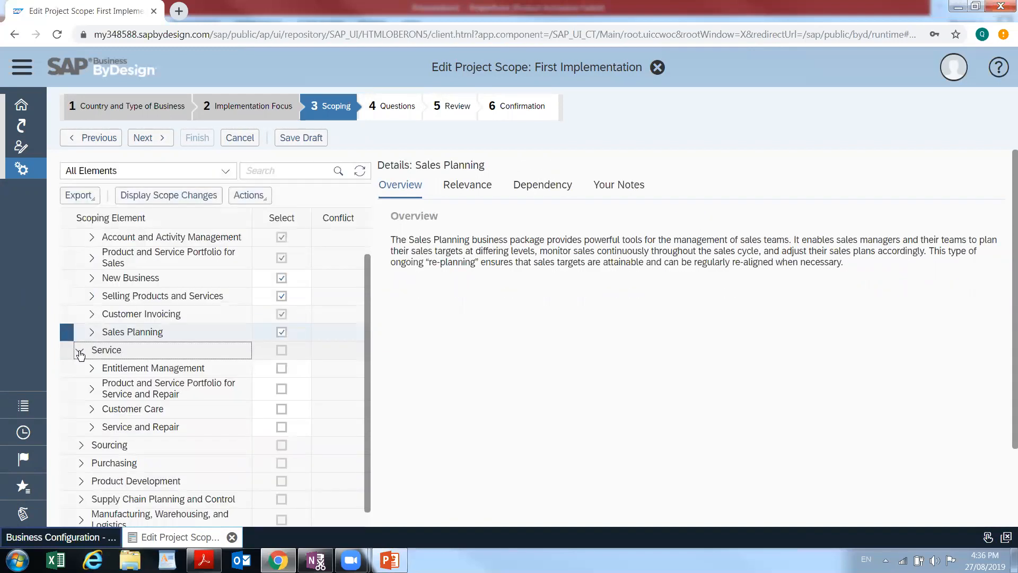
left_click(80, 352)
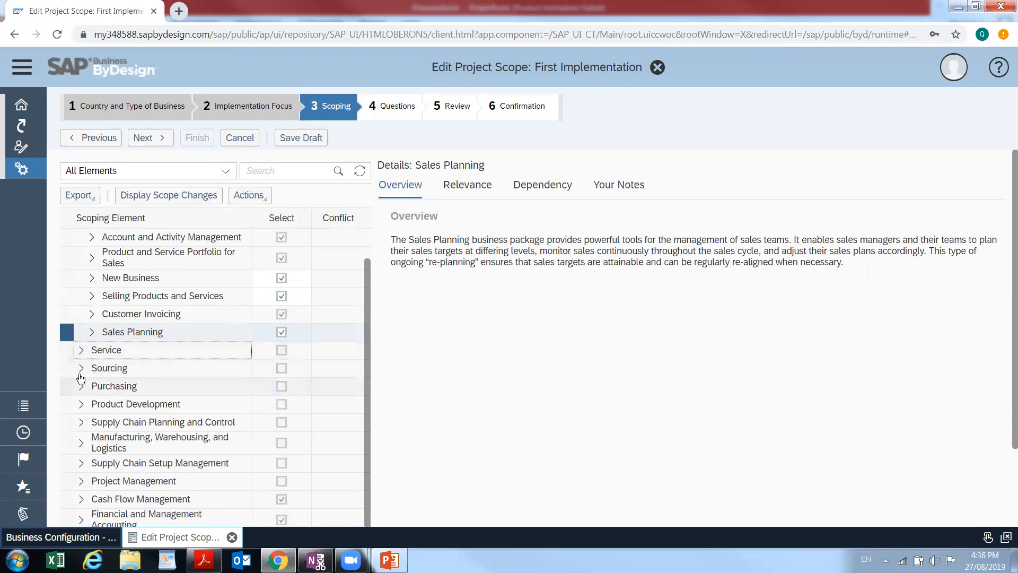
left_click(81, 370)
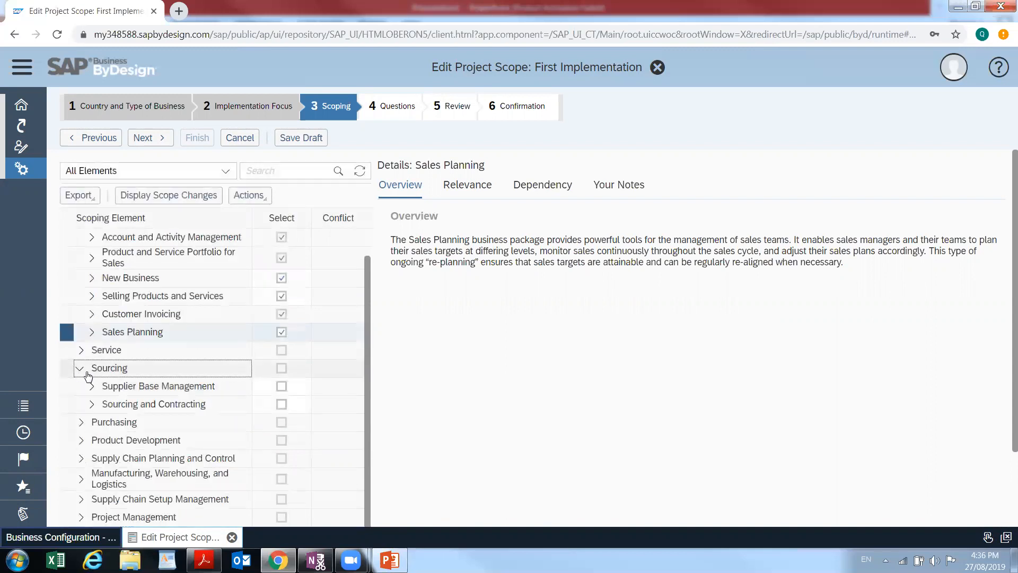
left_click(284, 387)
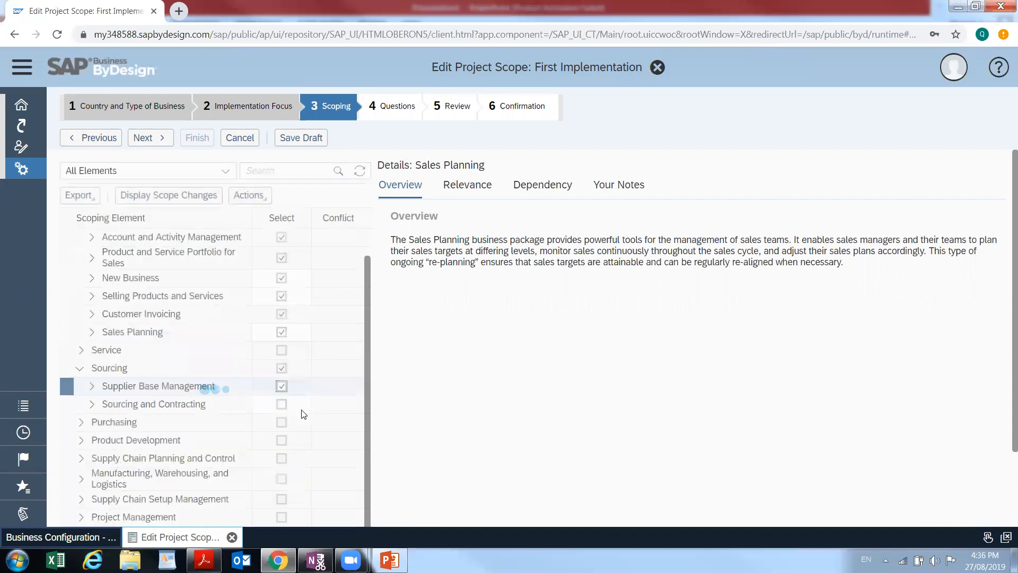
left_click(92, 405)
scroll(106, 416, "down", 3)
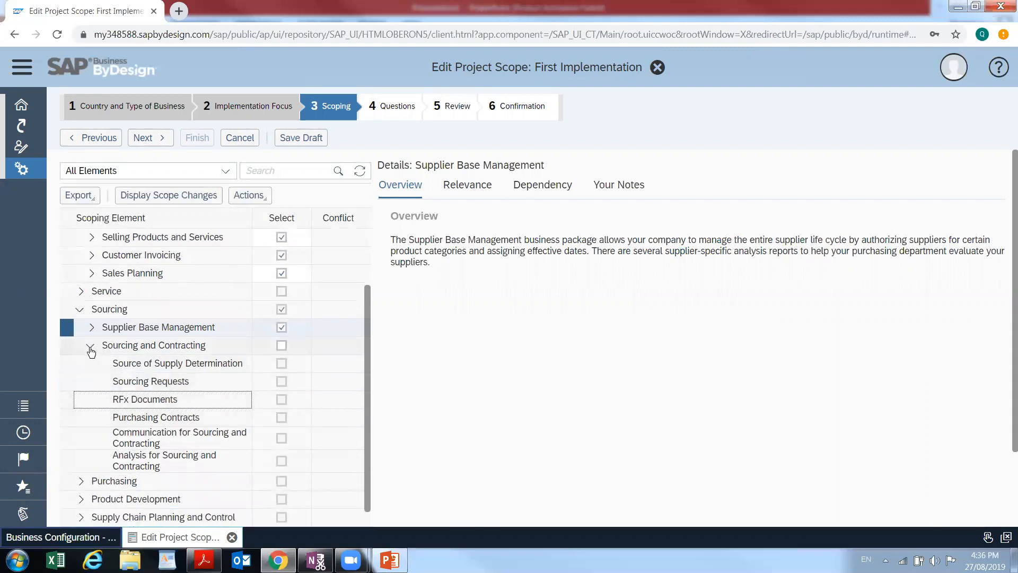
left_click(90, 346)
Step: Add Purchase Request and Order Management to the Purchasing scope, and collapse the Purchasing, Sourcing and Sales areas
left_click(81, 365)
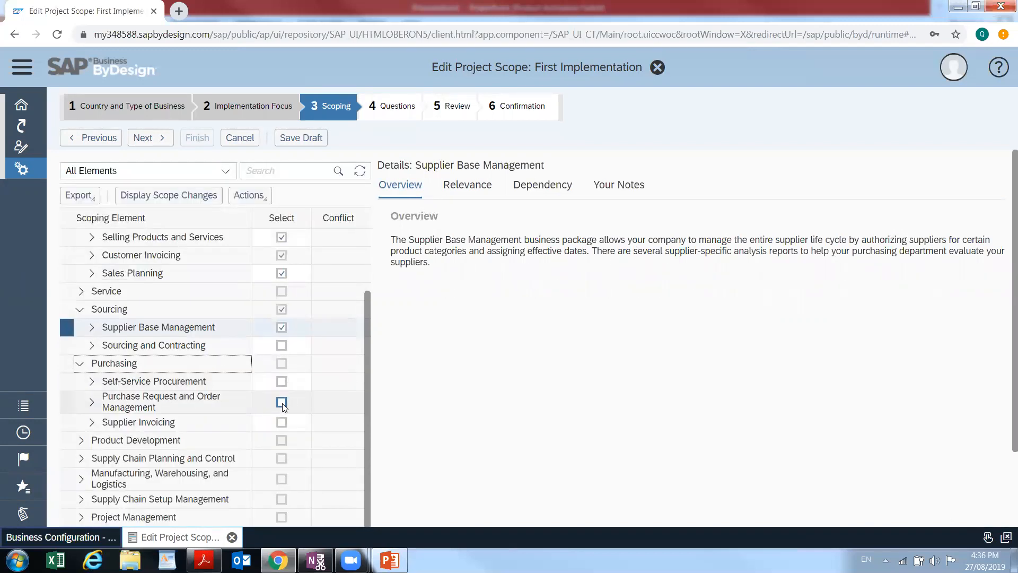
left_click(281, 403)
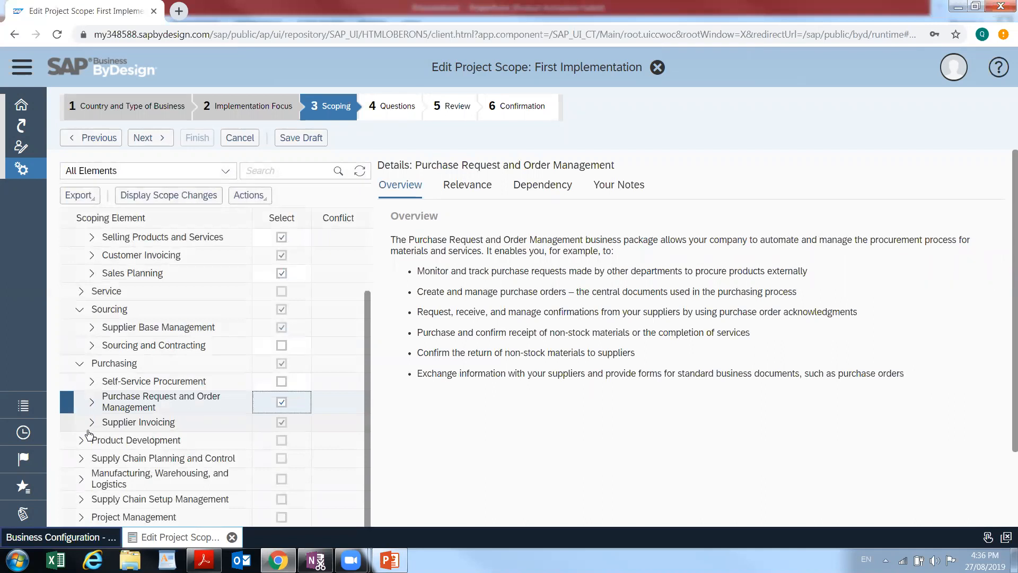
left_click(81, 364)
left_click(80, 309)
scroll(81, 249, "up", 5)
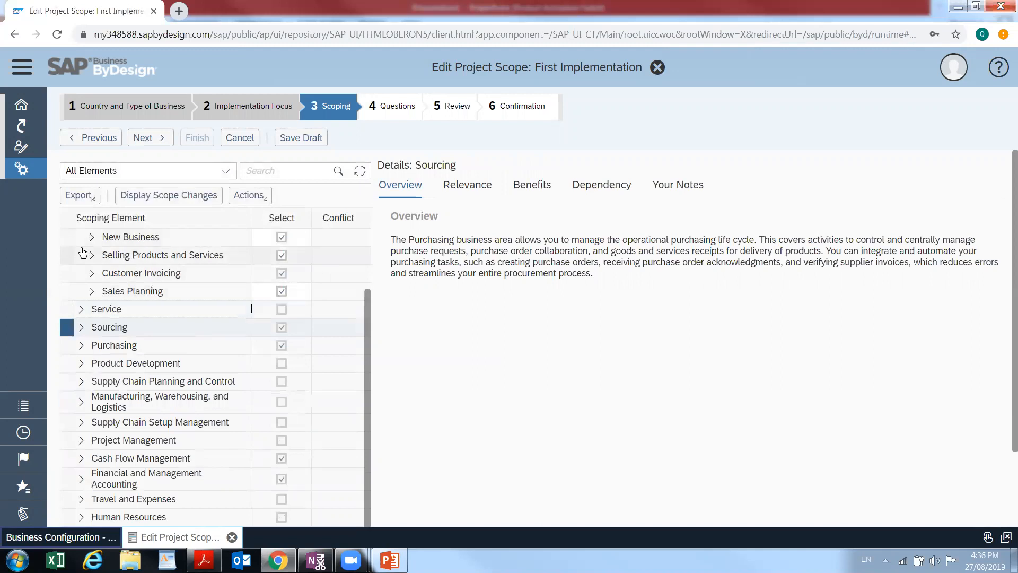
left_click(80, 258)
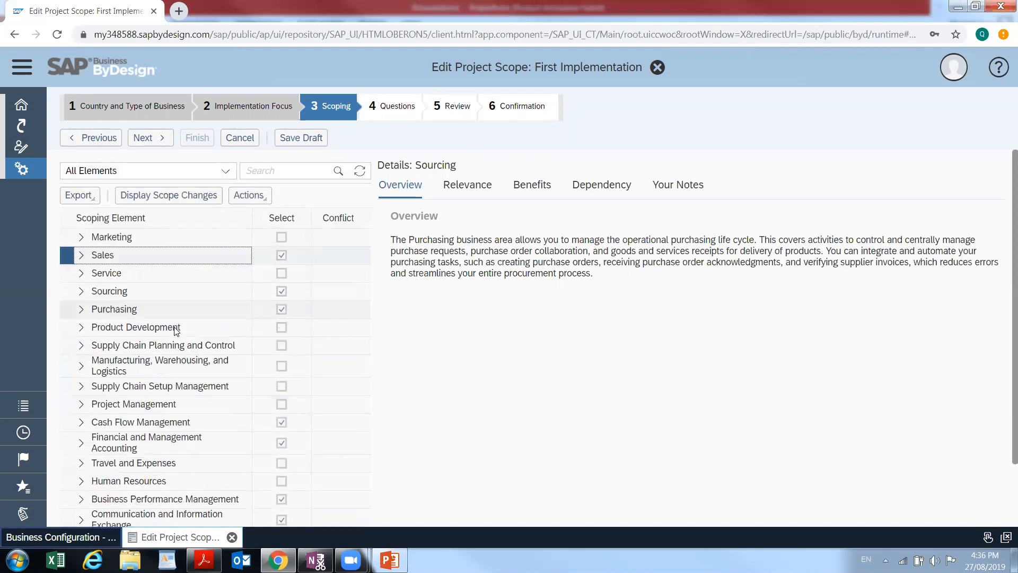
Step: Add Demand Management and Order Confirmation, Supply Control, and Logistics Control to the Supply Chain Planning and Control scope
scroll(297, 397, "down", 1)
scroll(302, 416, "down", 2)
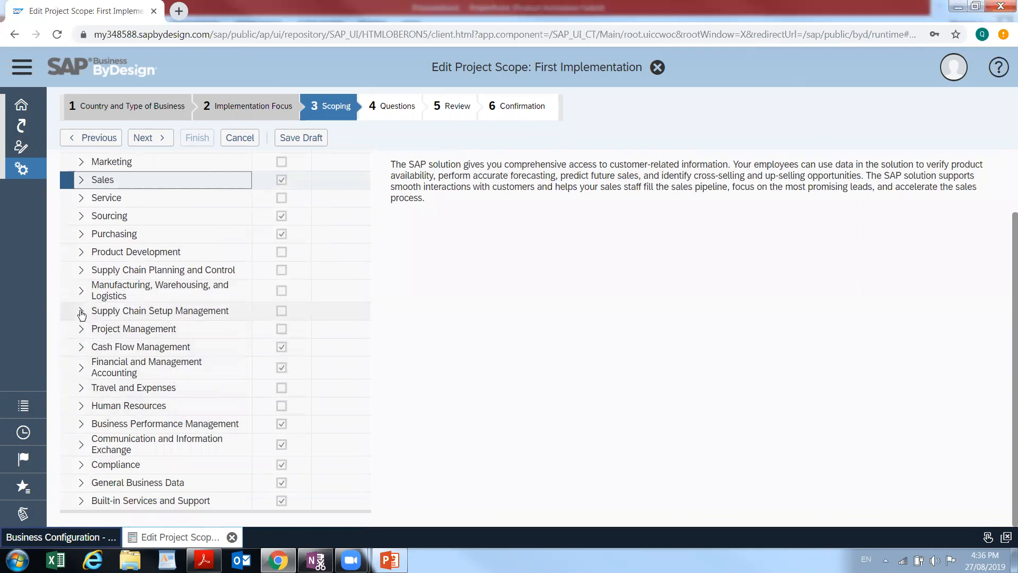
left_click(81, 273)
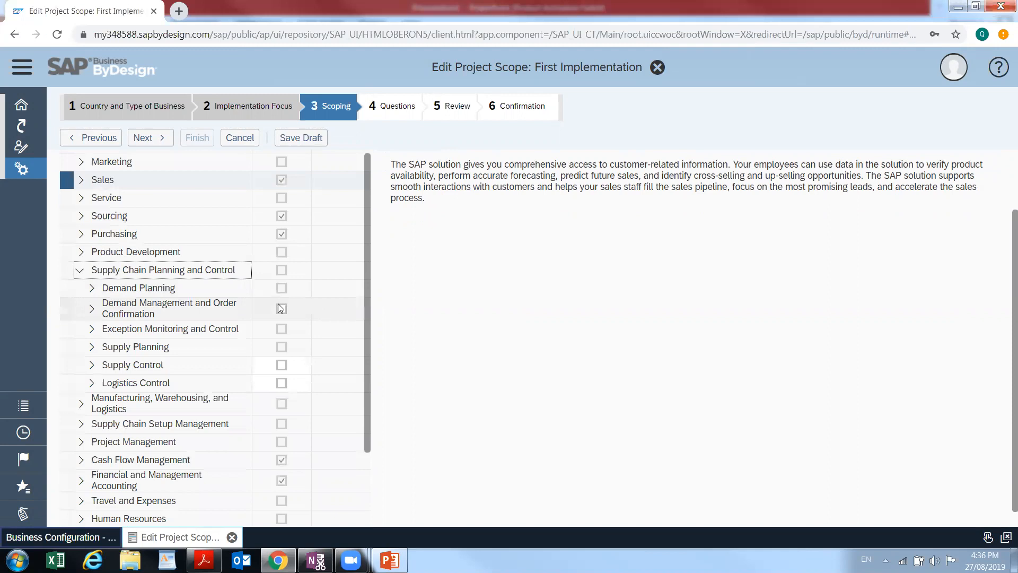
left_click(283, 309)
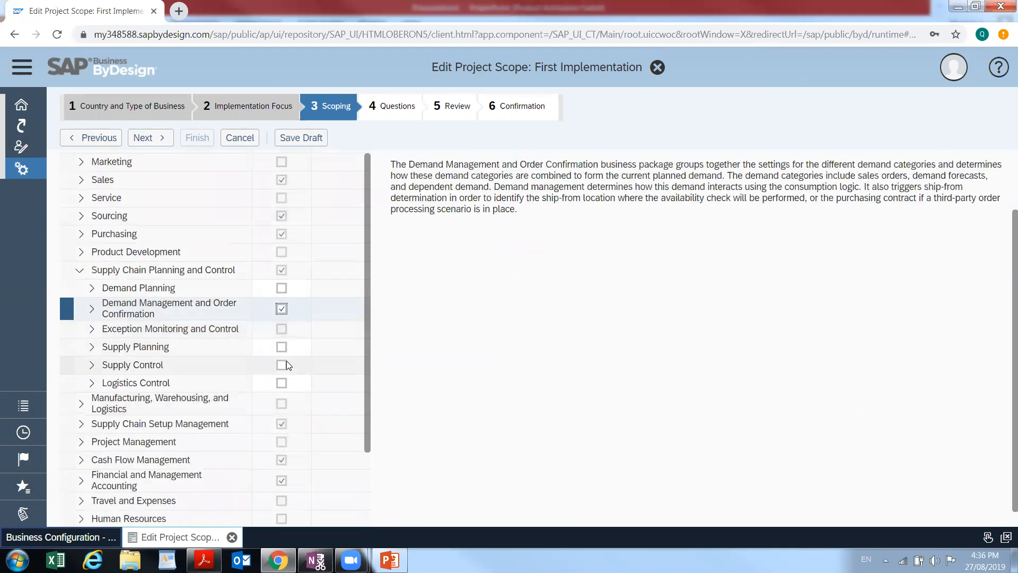
left_click(281, 365)
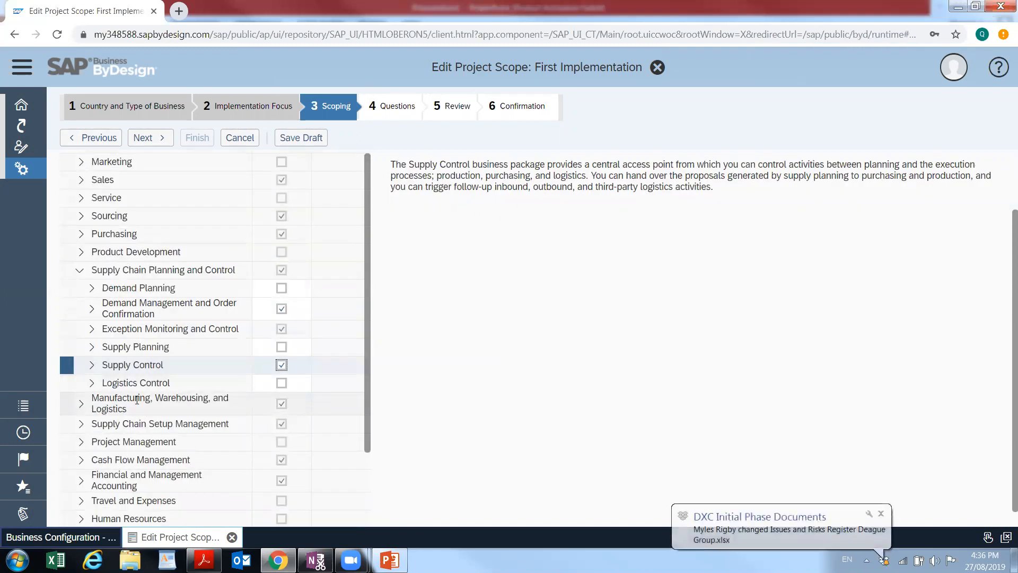
left_click(92, 384)
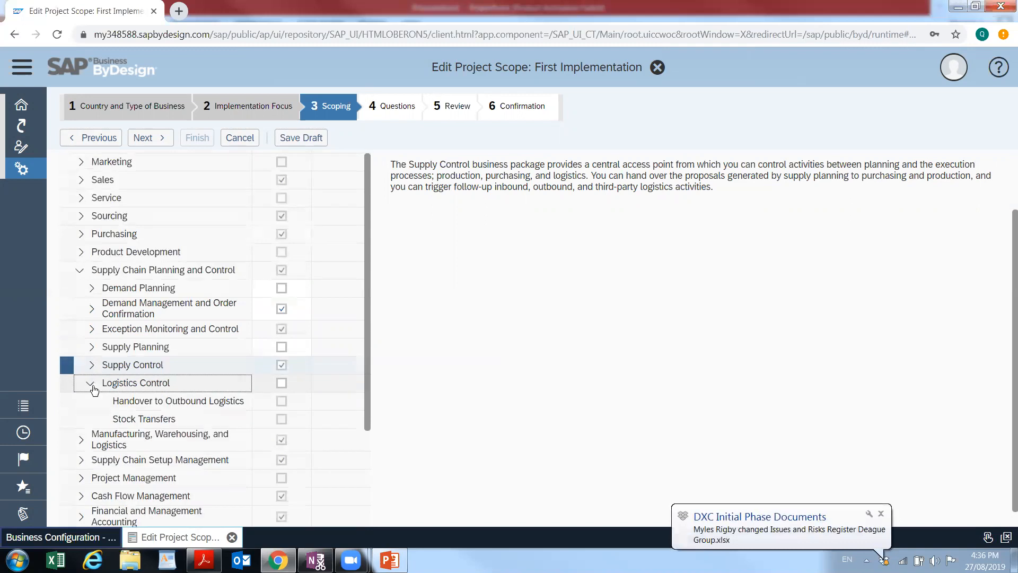
left_click(91, 384)
left_click(281, 383)
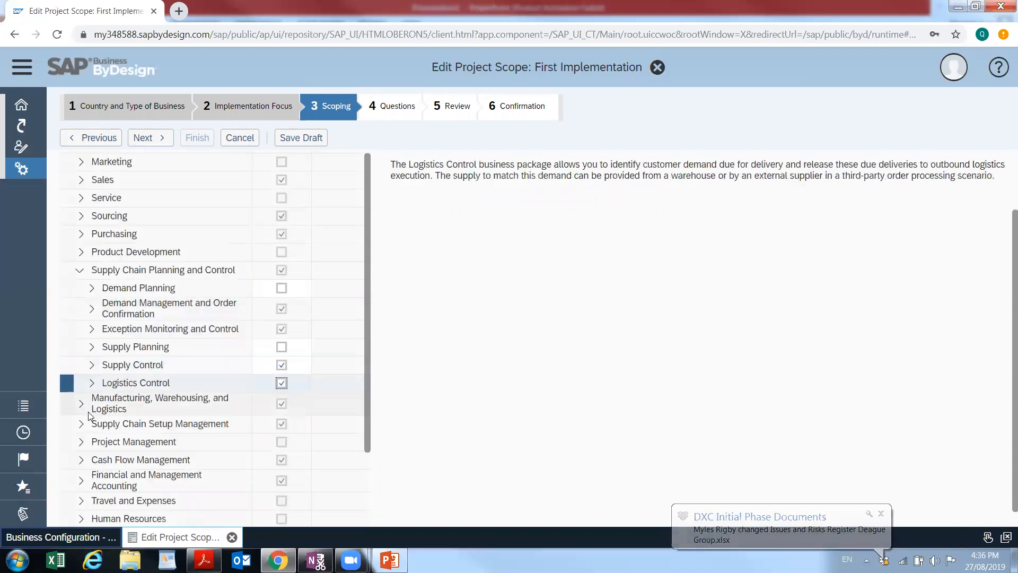
left_click(82, 273)
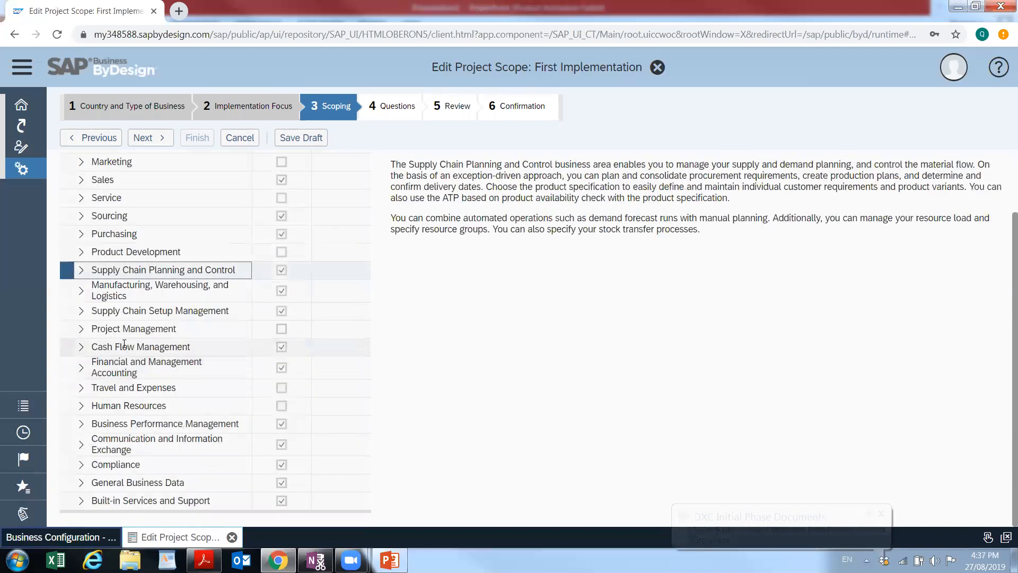
Step: Add Internal Logistics to the Manufacturing, Warehousing, and Logistics scope, and review the elements under Inbound and Outbound Logistics
left_click(82, 297)
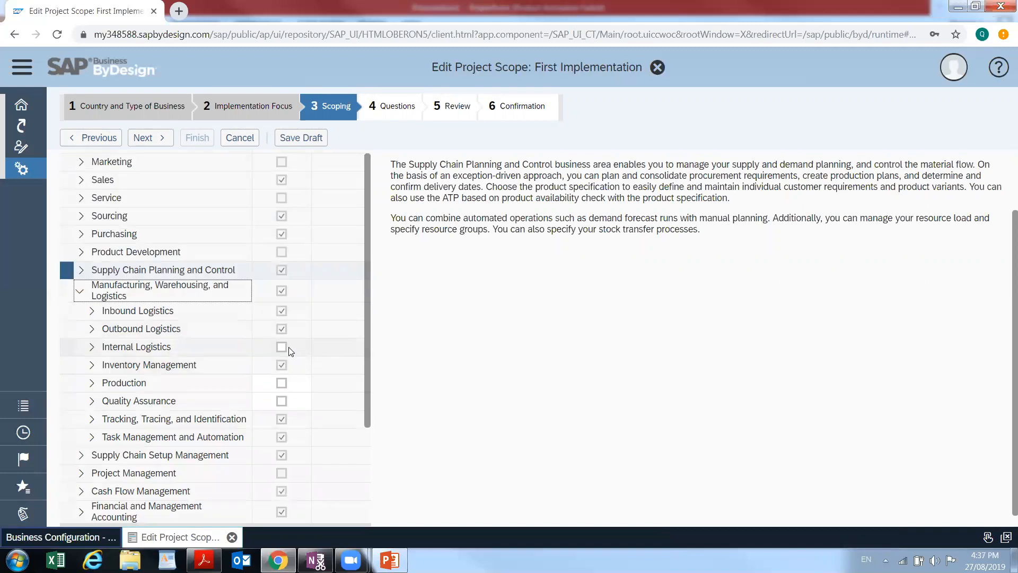
left_click(284, 348)
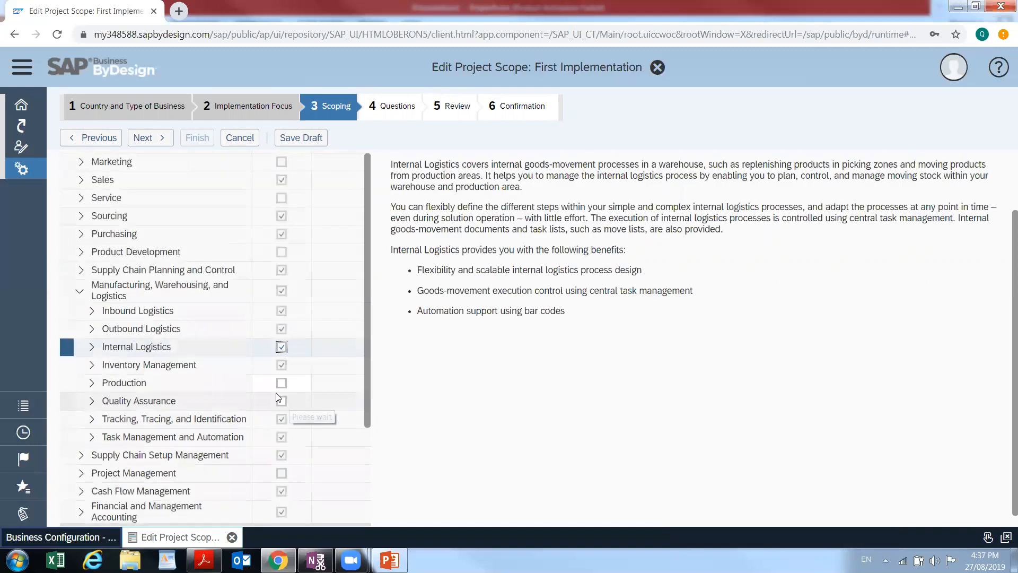
left_click(92, 313)
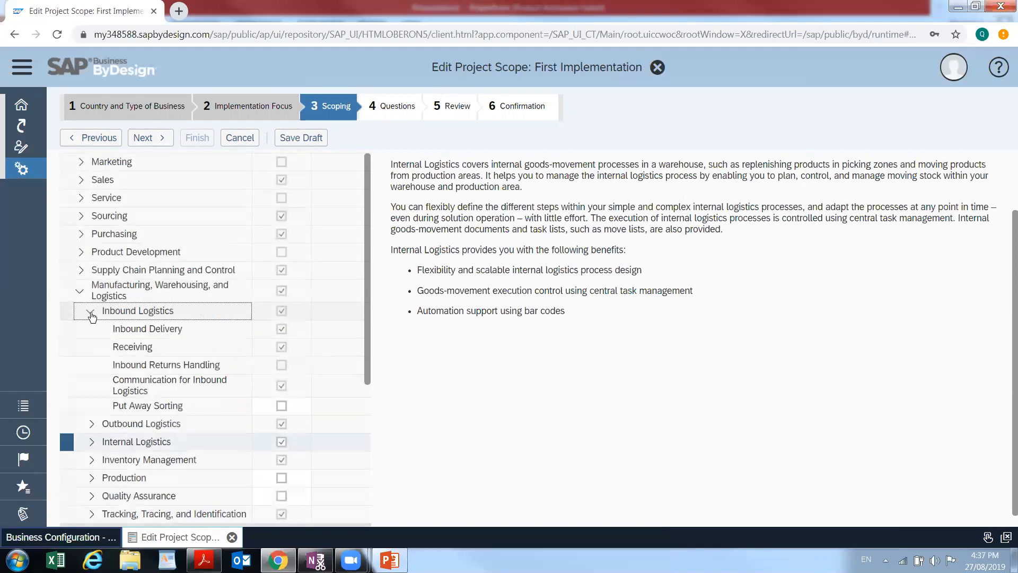
left_click(91, 313)
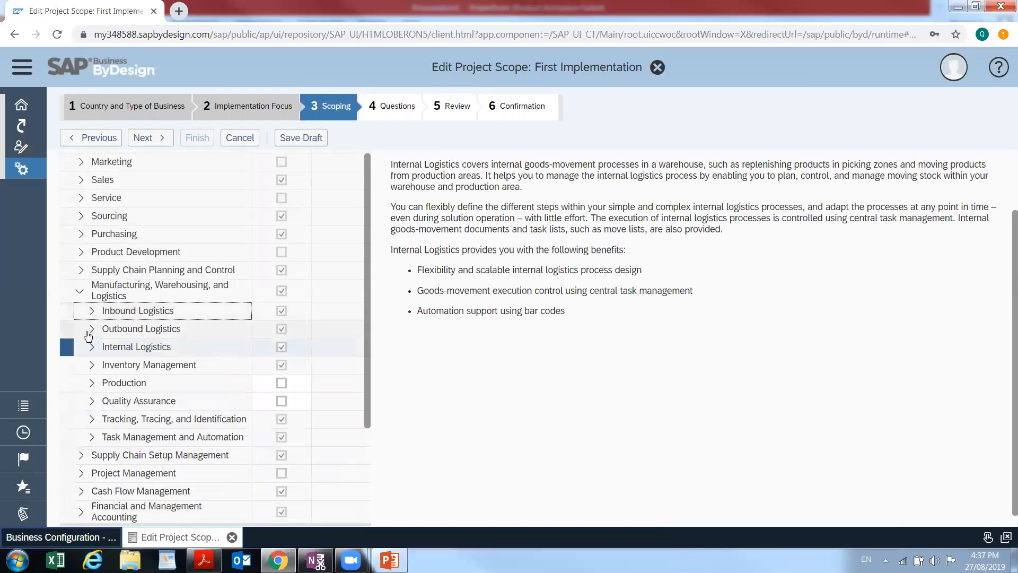
left_click(88, 335)
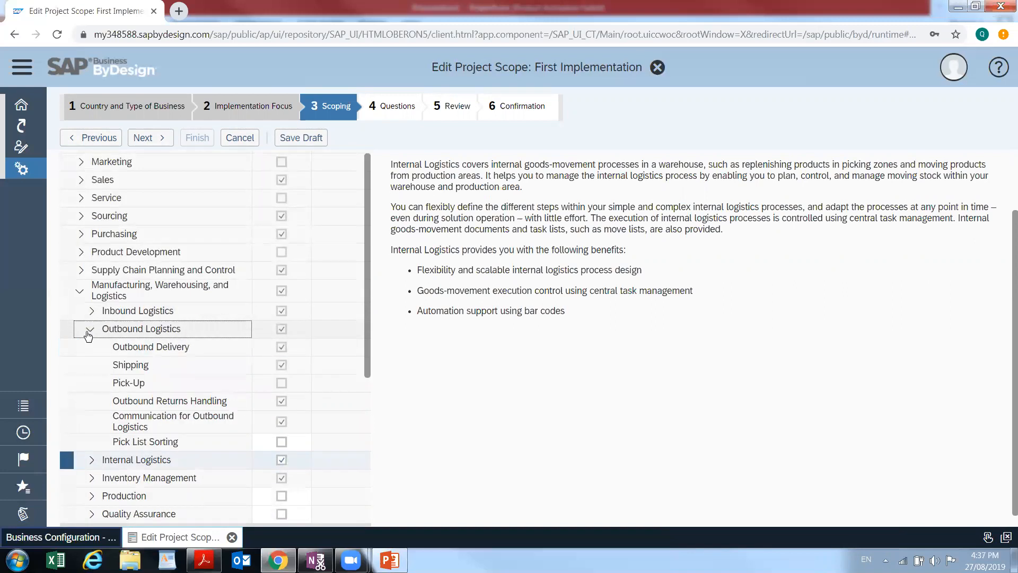
left_click(89, 331)
left_click(83, 295)
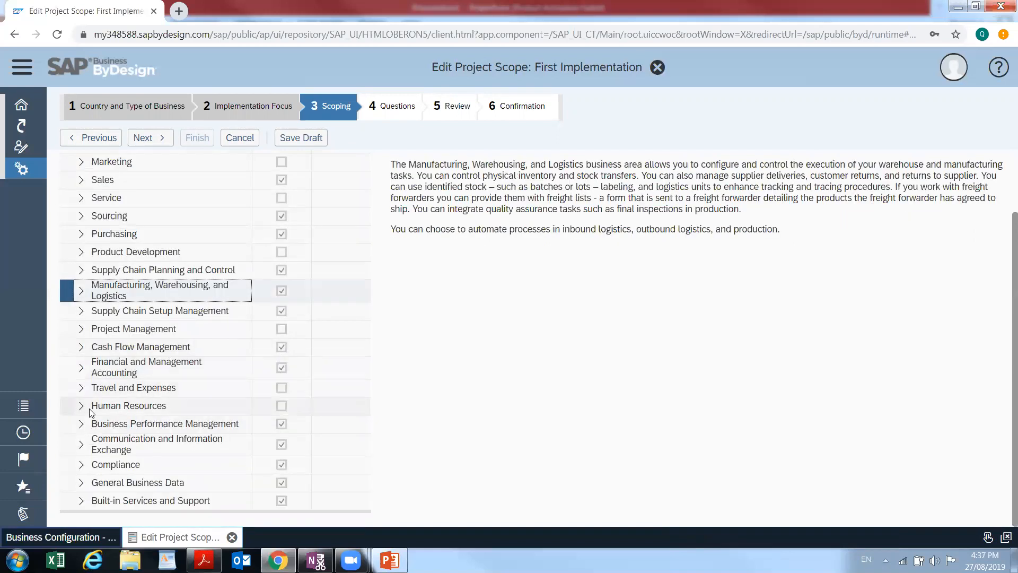
Step: Add Project Planning and Execution to the Project Management scope, and check the packages under Supply Chain Setup Management
left_click(79, 332)
left_click(81, 312)
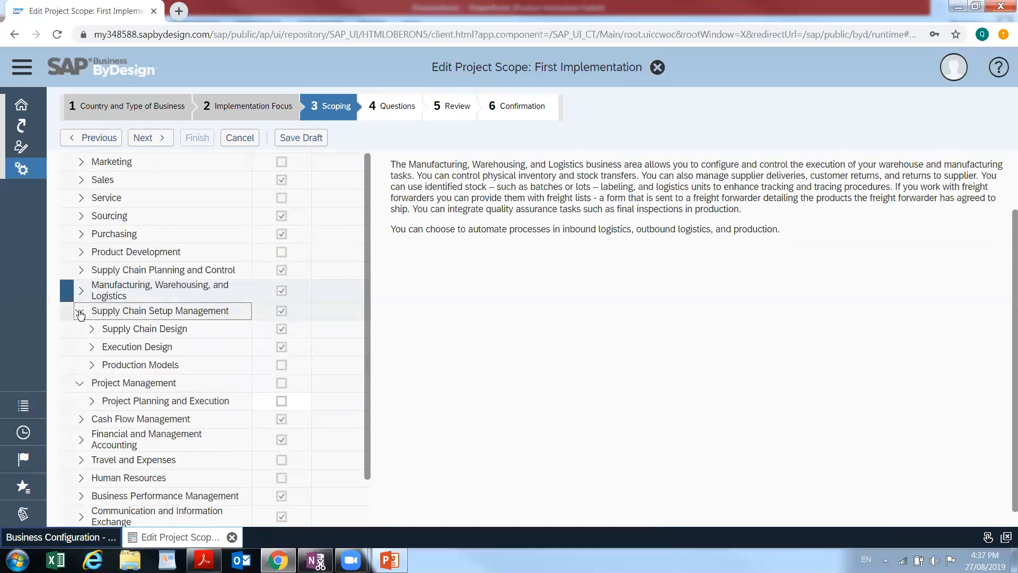
left_click(81, 312)
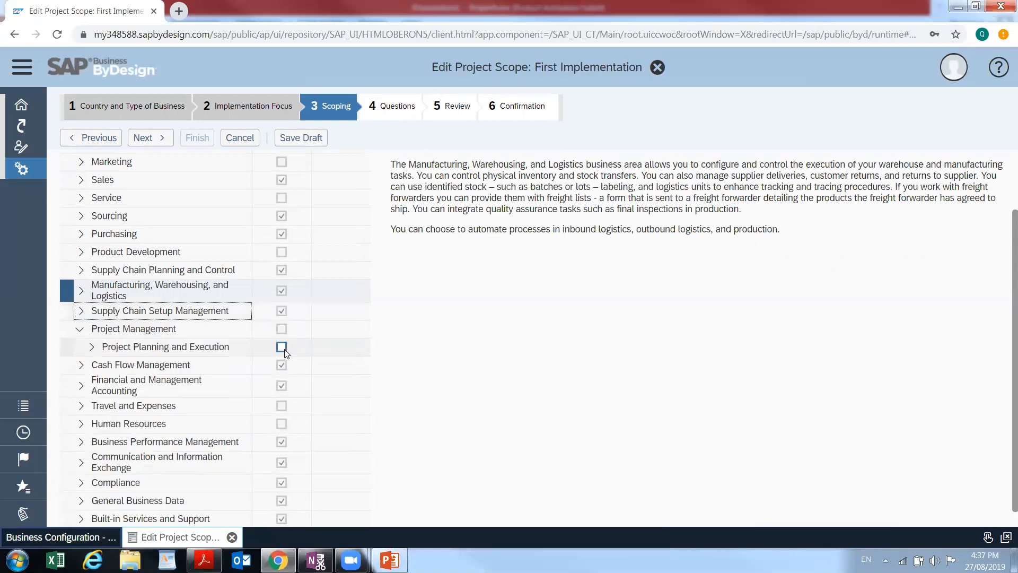
left_click(281, 347)
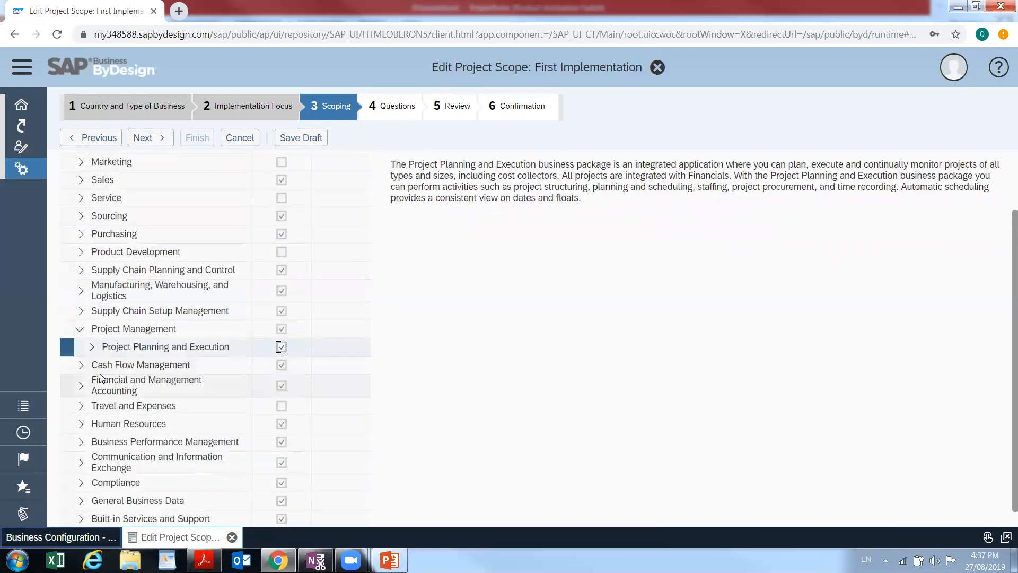
left_click(80, 329)
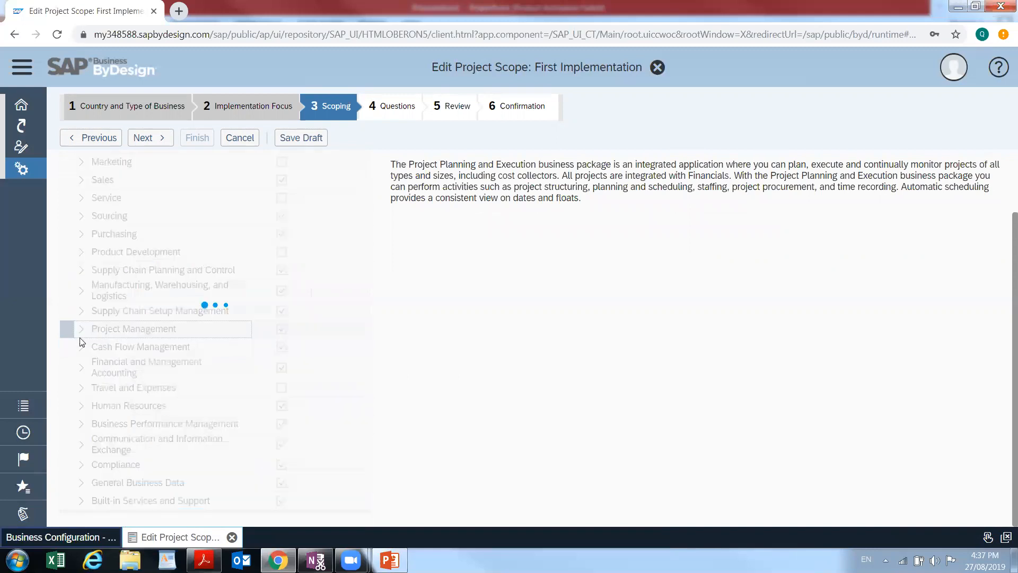
Step: Check the packages under Cash Flow Management, including the elements of Payment and Liquidity Management, and collapse the area
left_click(83, 350)
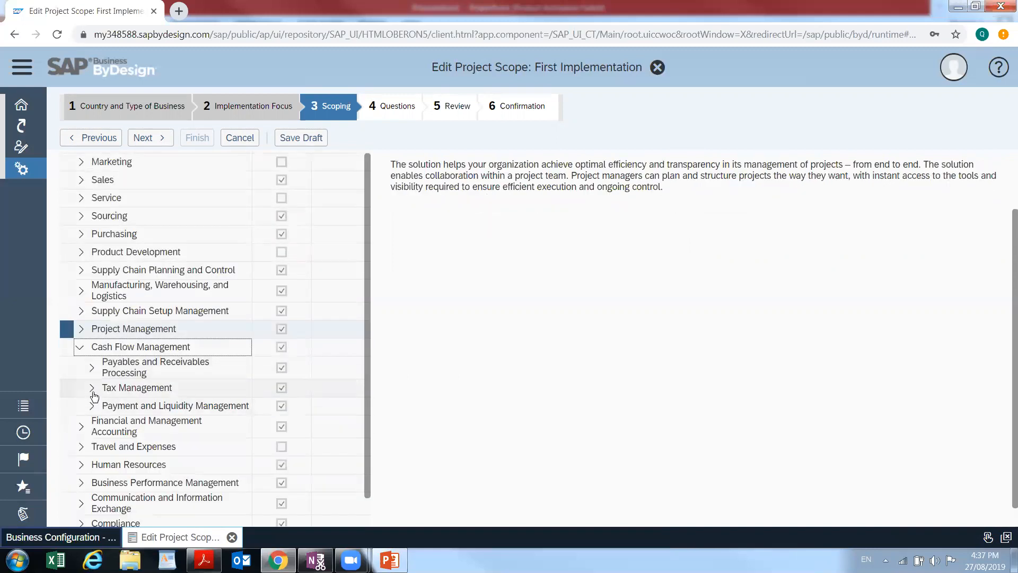
left_click(92, 406)
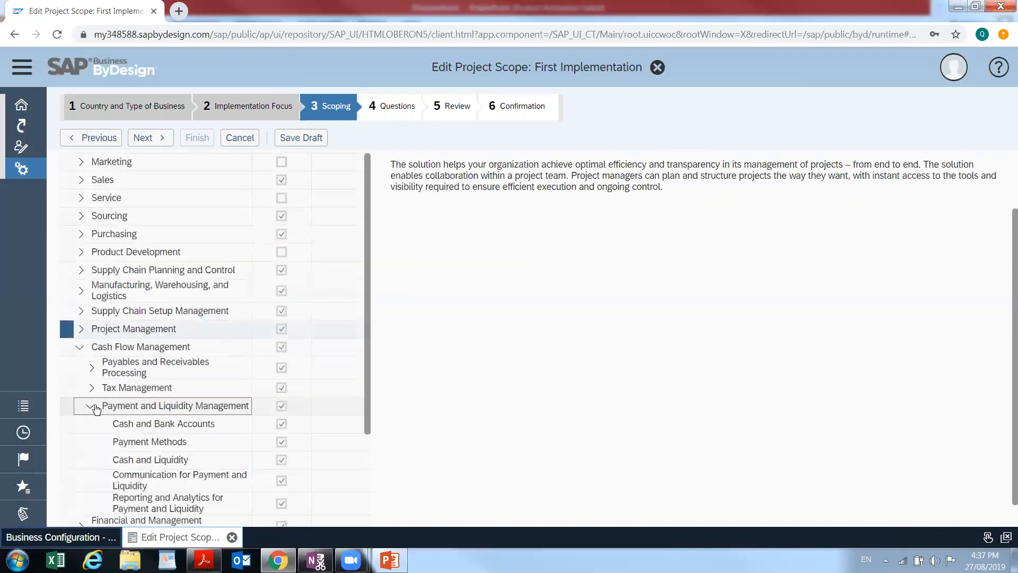
left_click(94, 407)
left_click(79, 348)
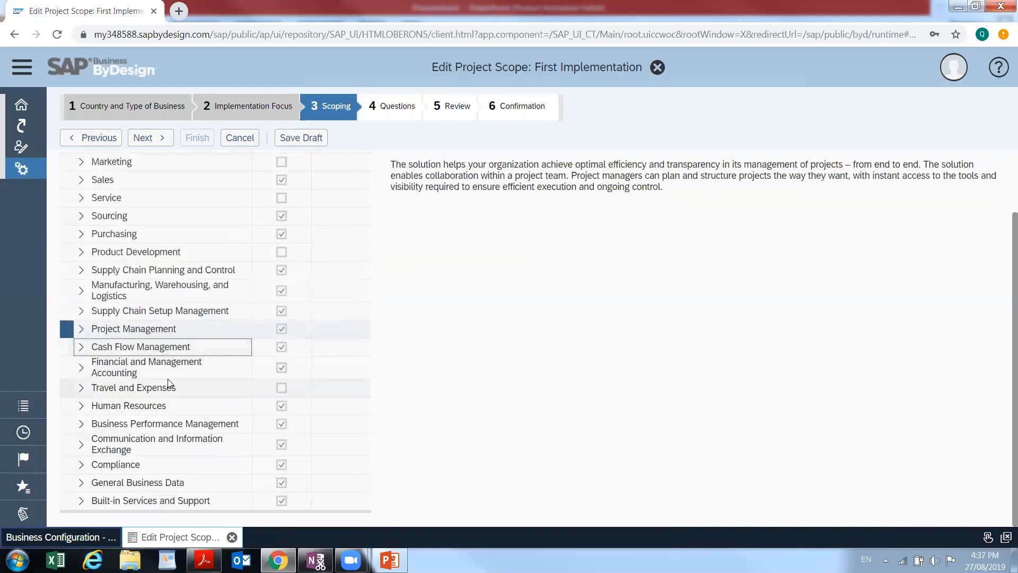
Step: Add Expense and Reimbursement Management to the Travel and Expenses scope, and collapse the area
left_click(81, 391)
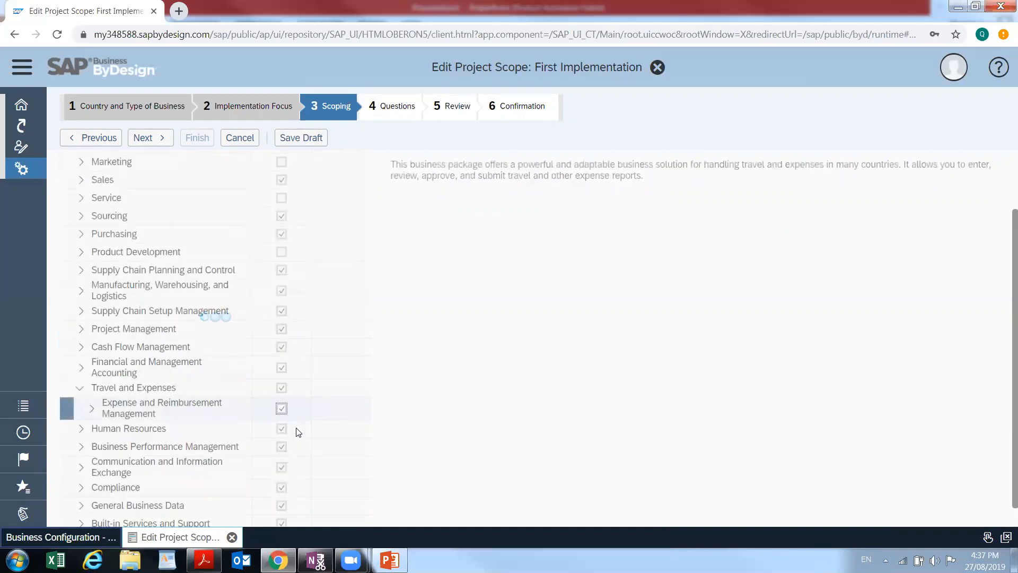
left_click(79, 391)
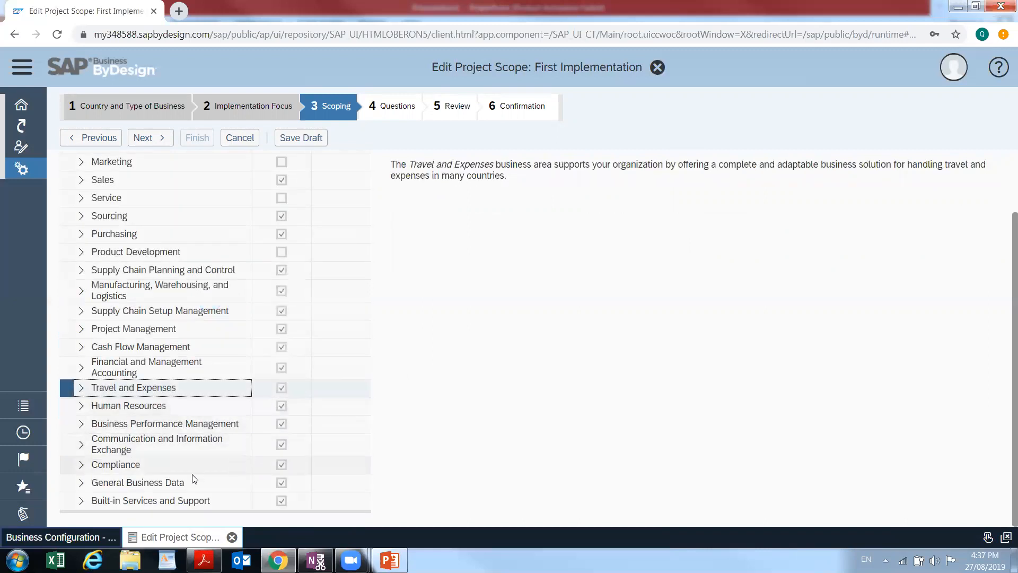
scroll(307, 451, "up", 2)
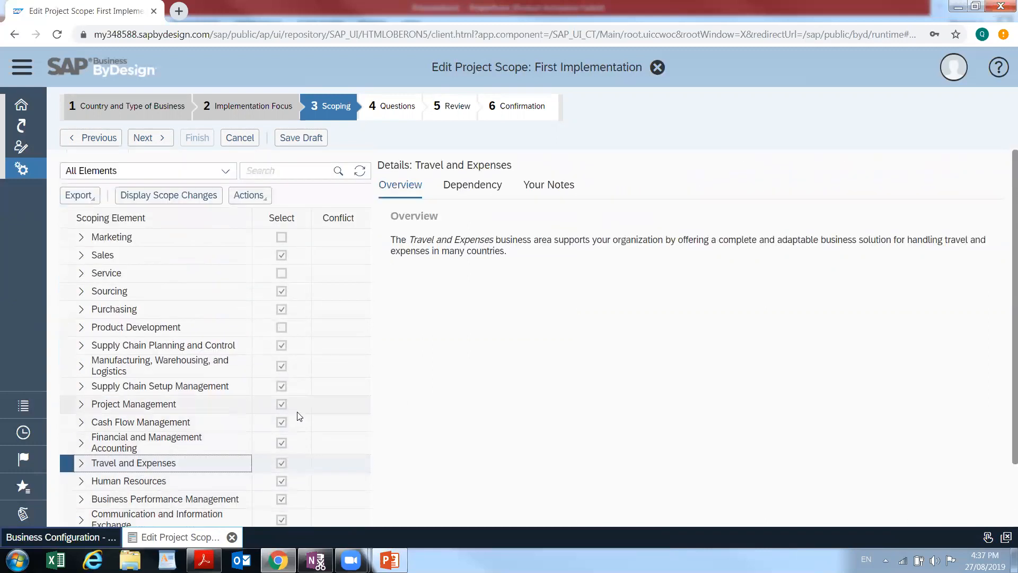
Step: Proceed to the scoping questions and, for Sell Services, put invoicing receipt-based expenses directly from the sales order at a fixed price in scope
left_click(150, 138)
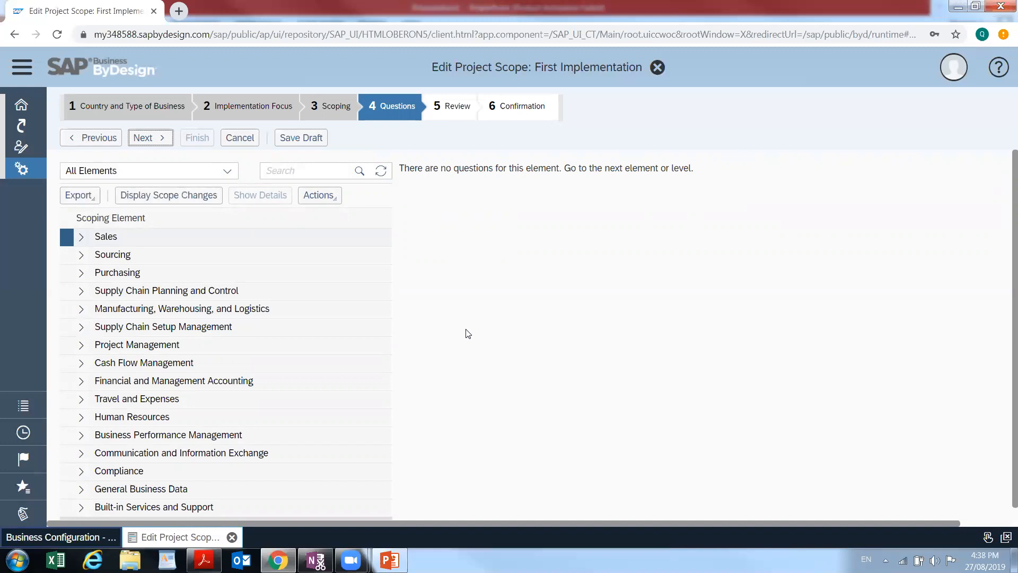
left_click(81, 237)
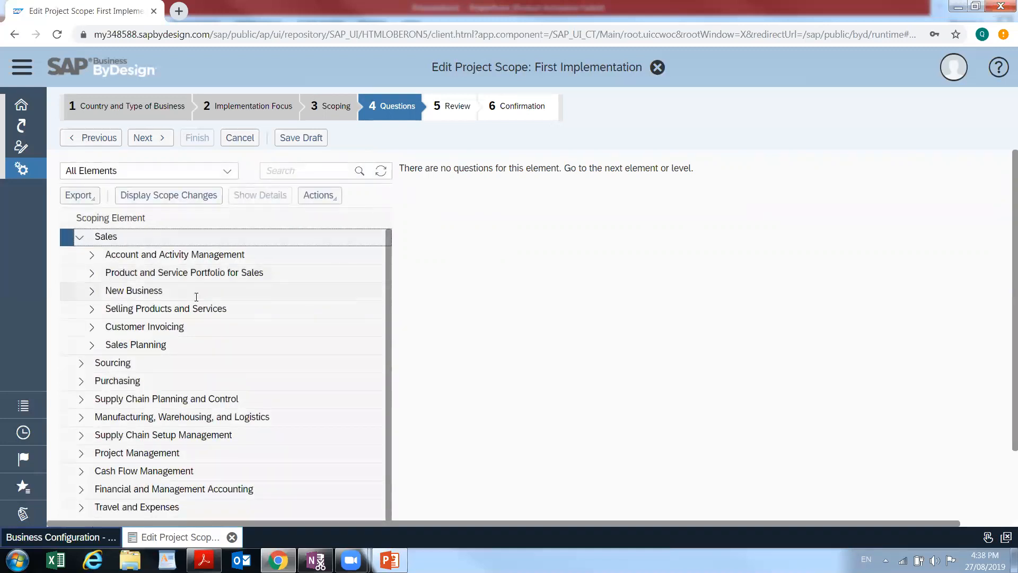
left_click(91, 273)
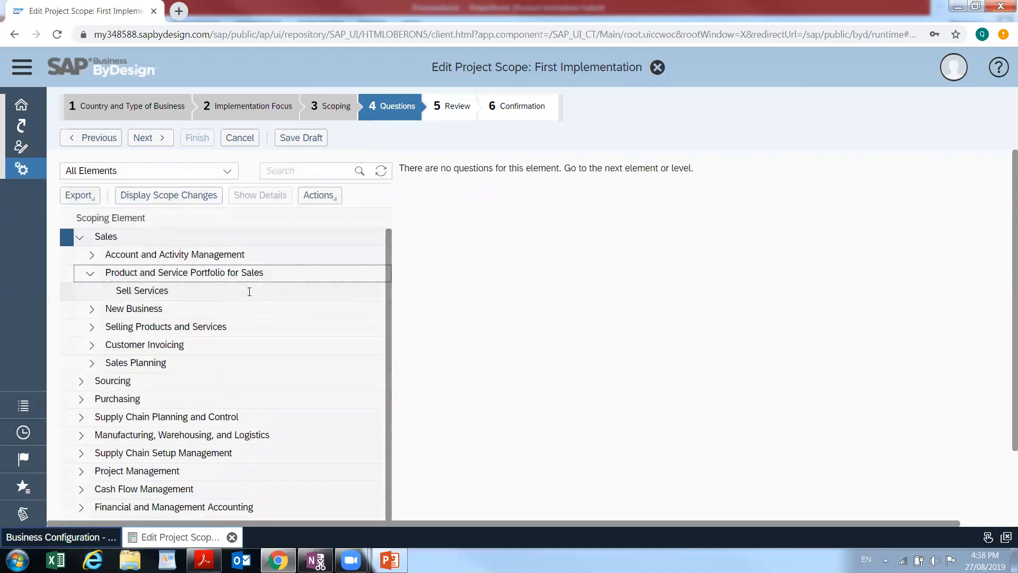
left_click(231, 291)
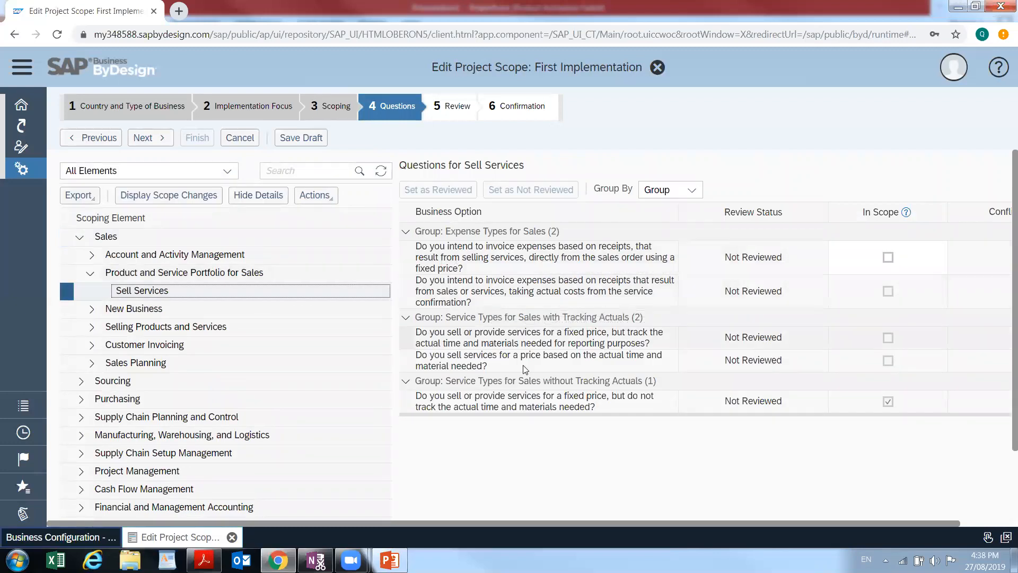
scroll(554, 381, "down", 1)
scroll(554, 381, "down", 2)
scroll(554, 380, "up", 2)
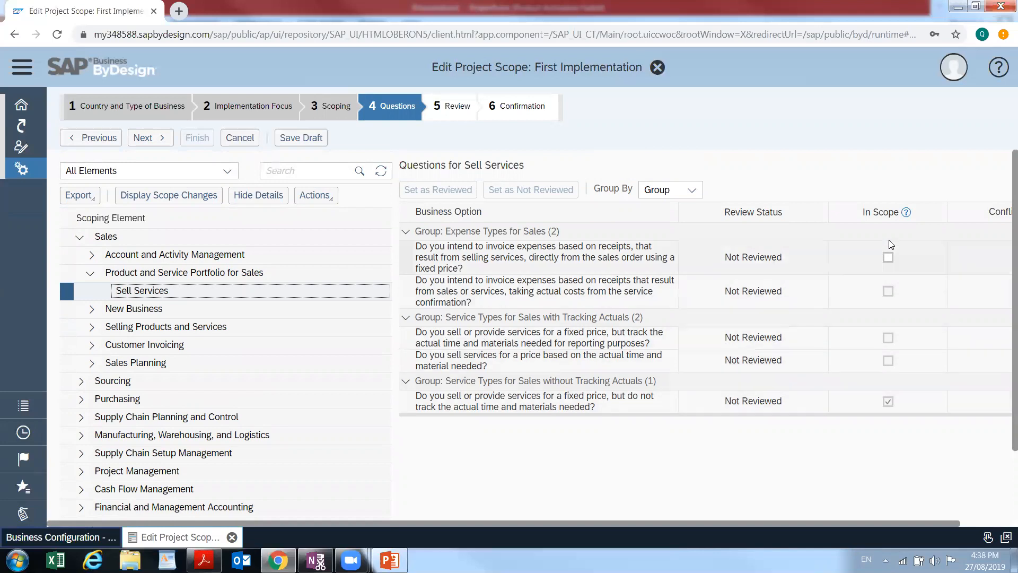
left_click(888, 257)
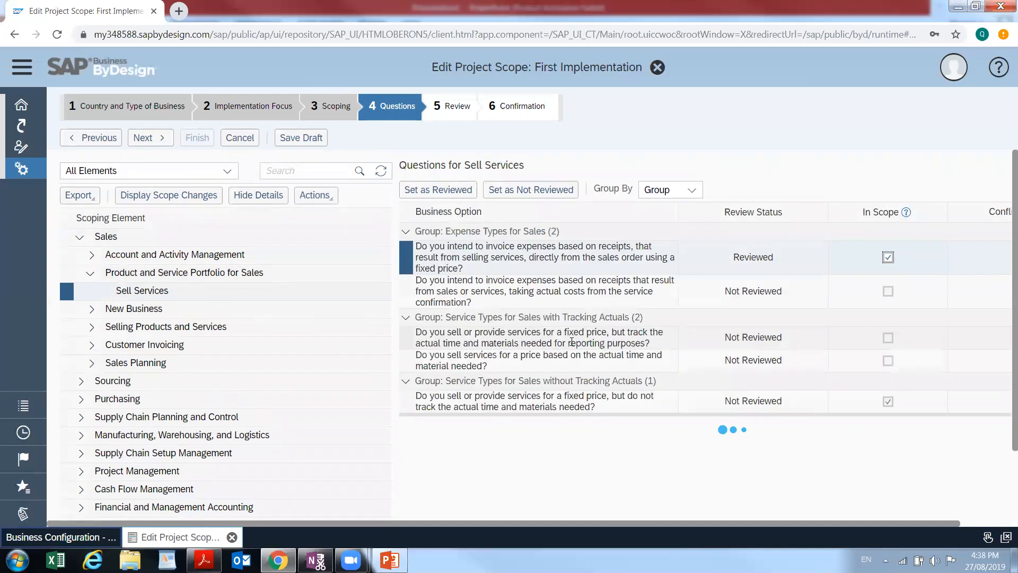
Step: Review the scoping questions for Sales Orders under Selling Products and Services
left_click(96, 333)
left_click(223, 345)
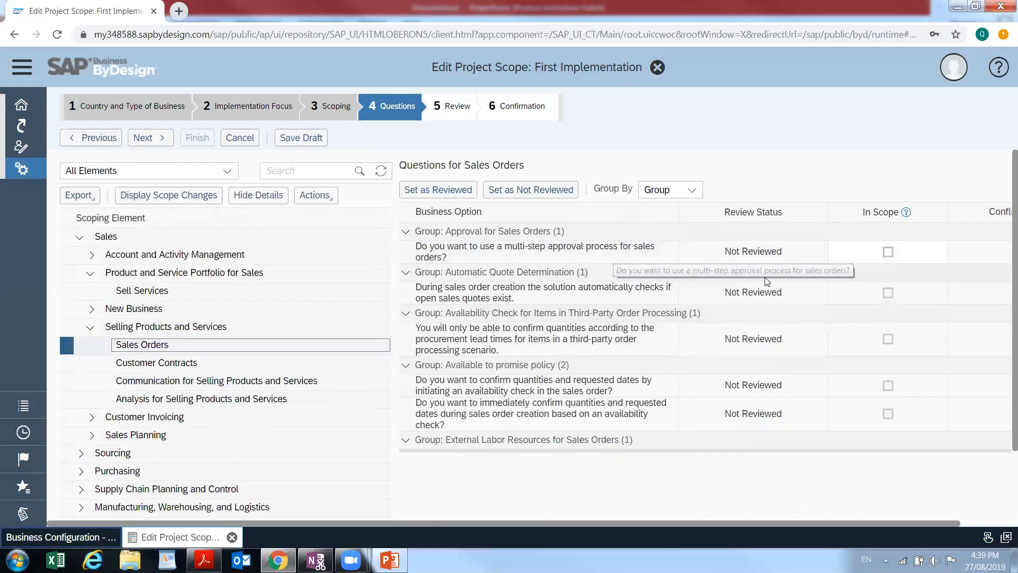
scroll(208, 390, "down", 3)
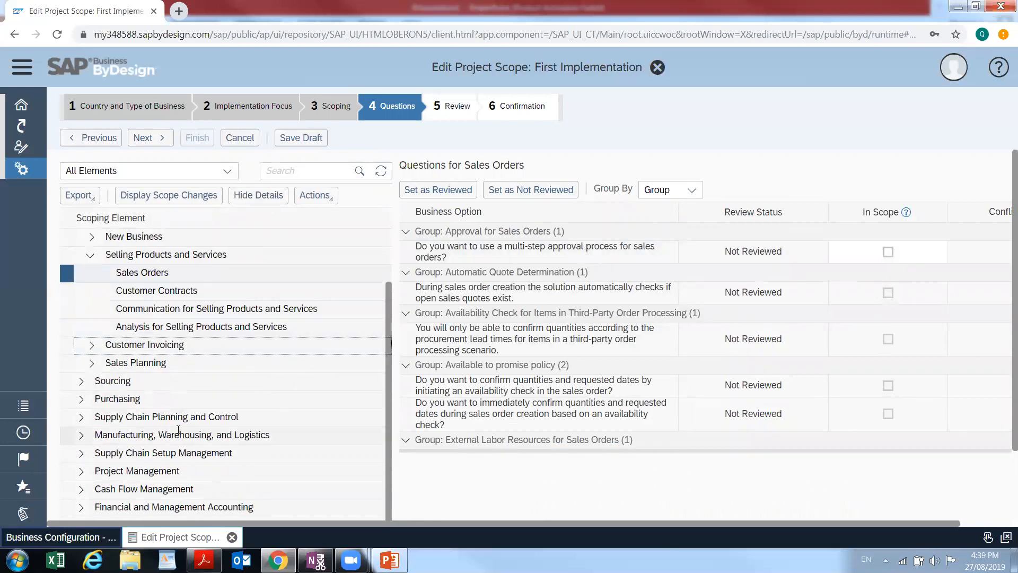
Step: Review the Purchase Orders questions under Purchase Request and Order Management, covering approvals, quality documents and release of purchase orders
left_click(81, 400)
scroll(262, 419, "down", 1)
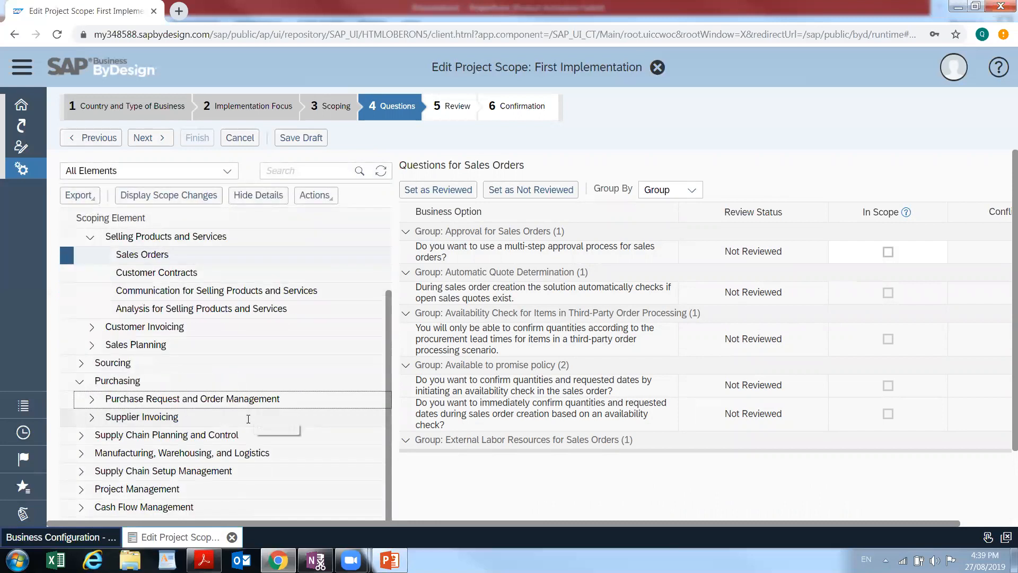
left_click(92, 401)
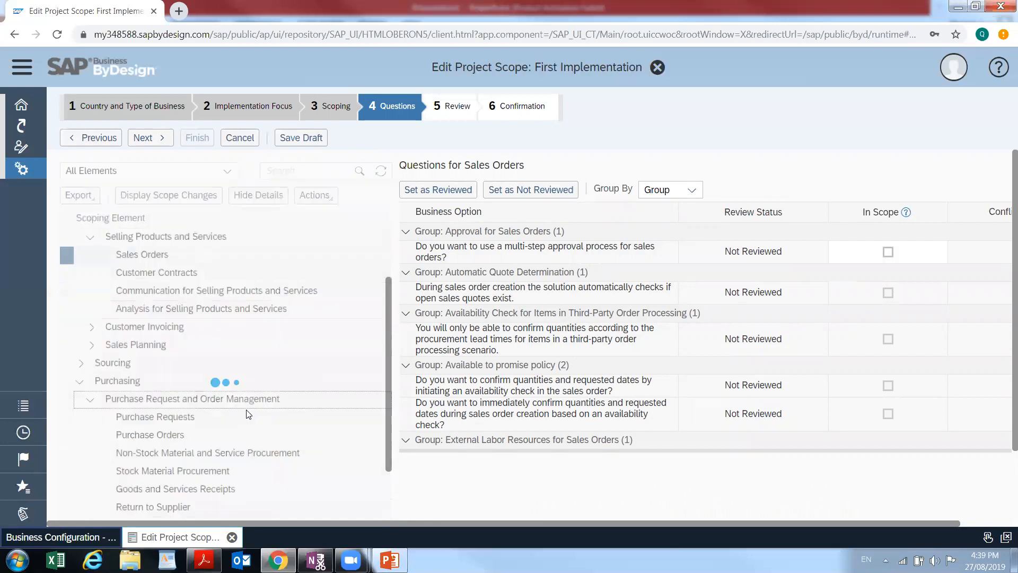
left_click(219, 434)
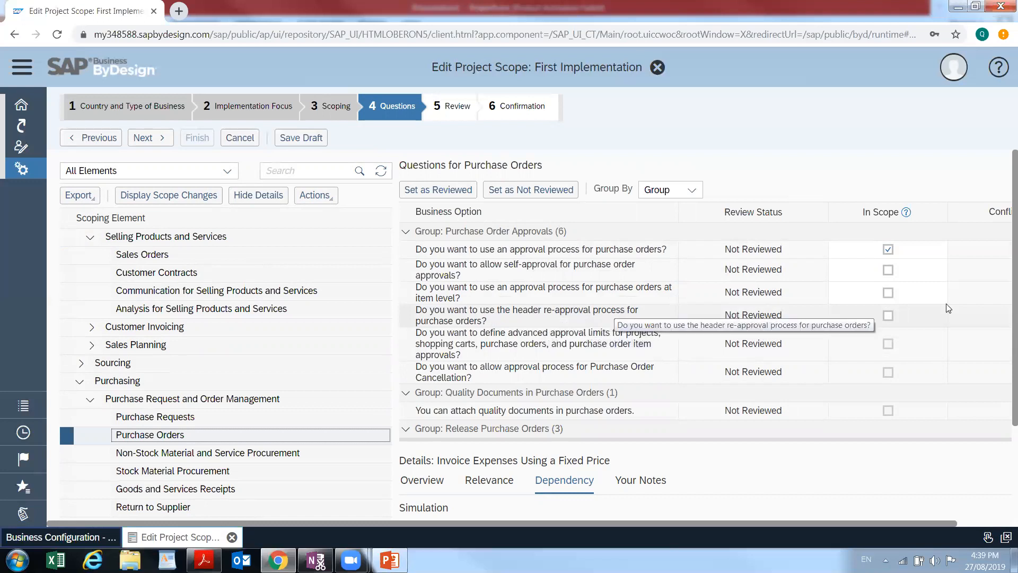
scroll(613, 354, "down", 3)
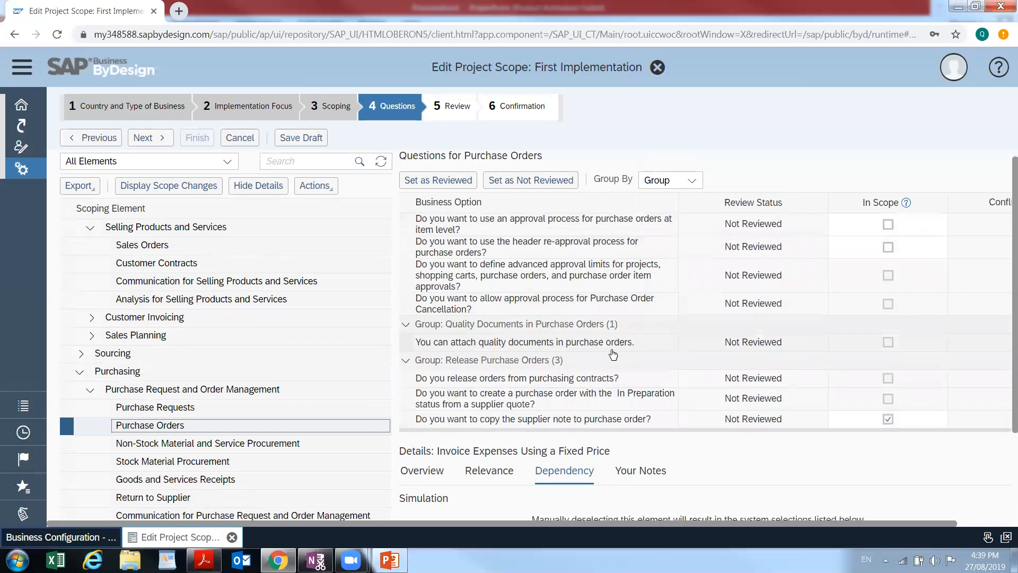
scroll(613, 354, "down", 2)
scroll(229, 388, "up", 5)
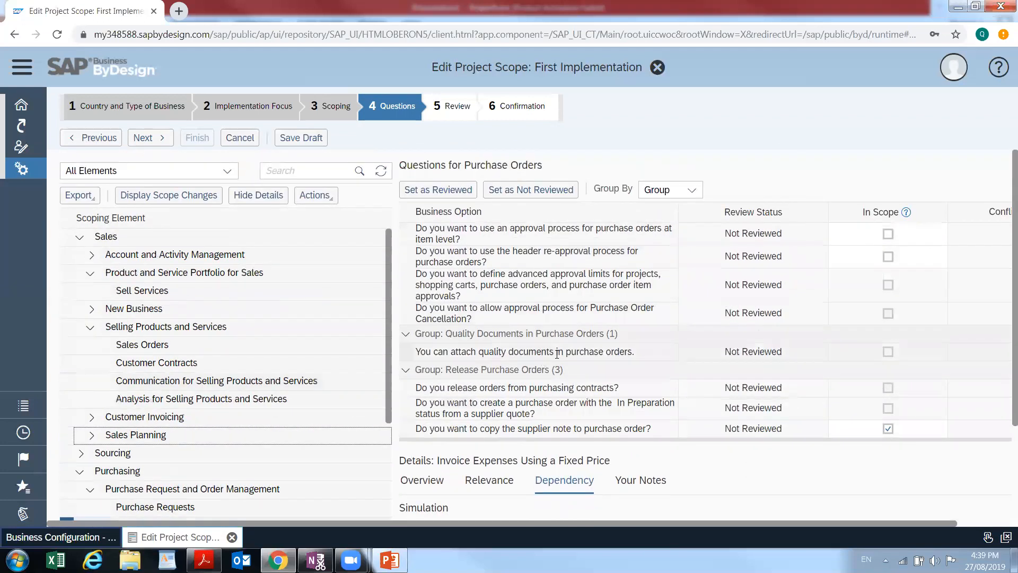
scroll(556, 352, "up", 3)
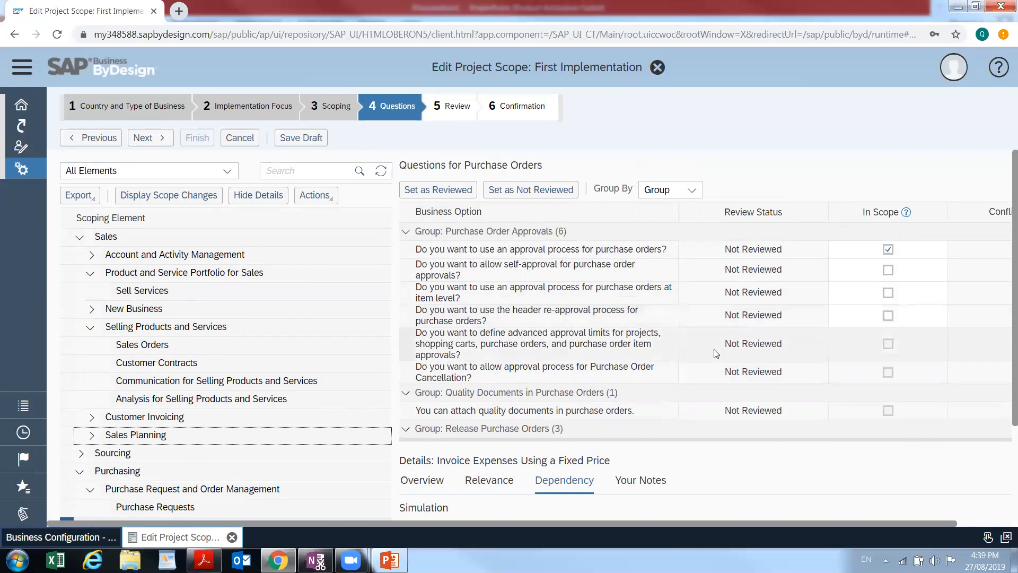
Step: Accept SAP's preselected answers for the unreviewed questions, and finish and close the project scoping
left_click(143, 138)
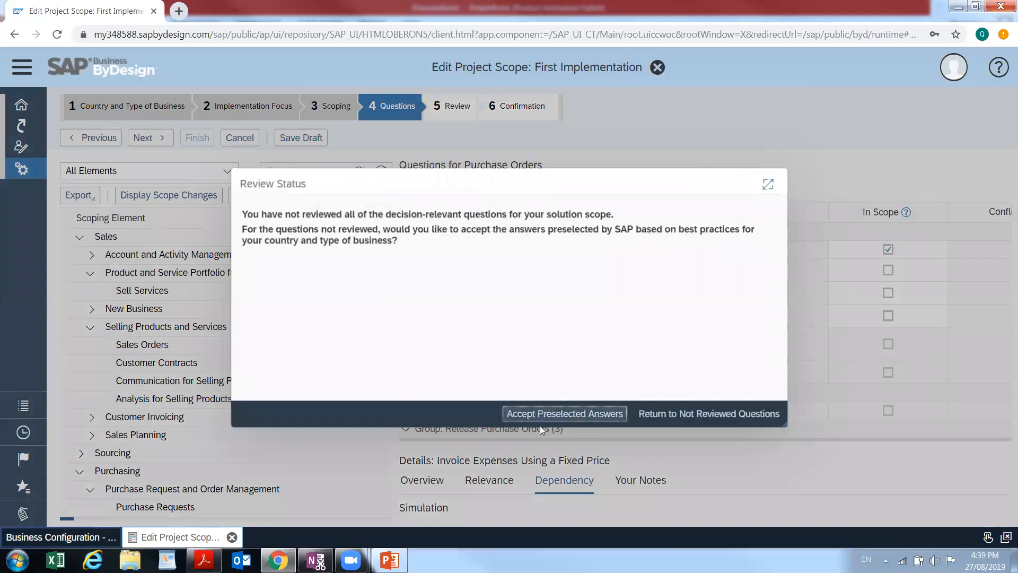
left_click(560, 414)
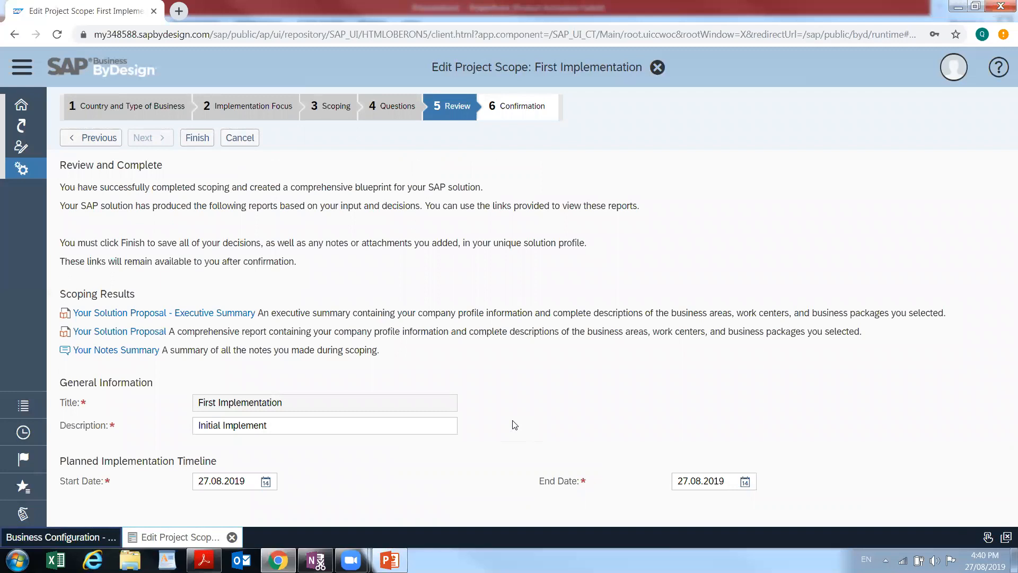
left_click(198, 139)
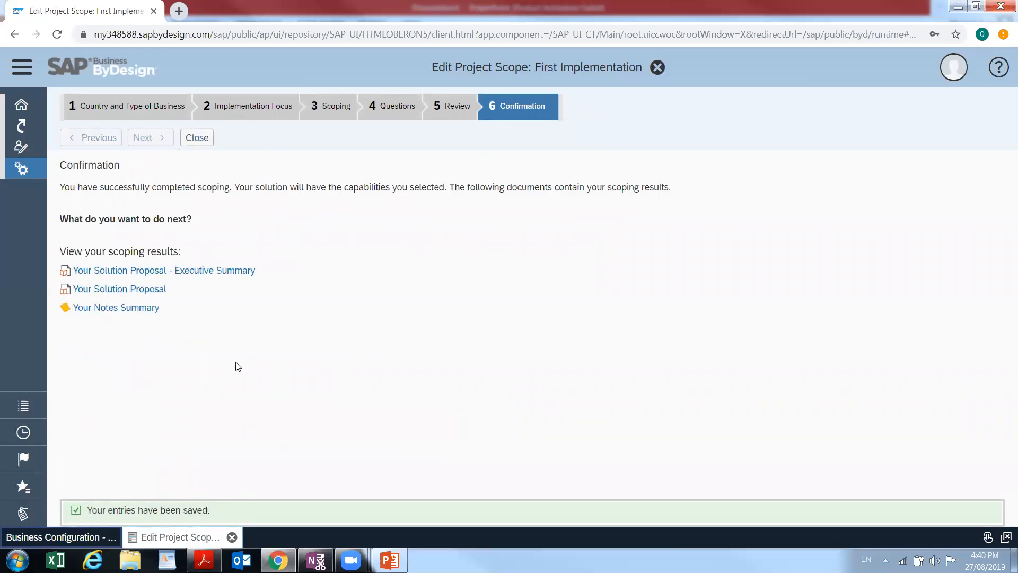
left_click(196, 137)
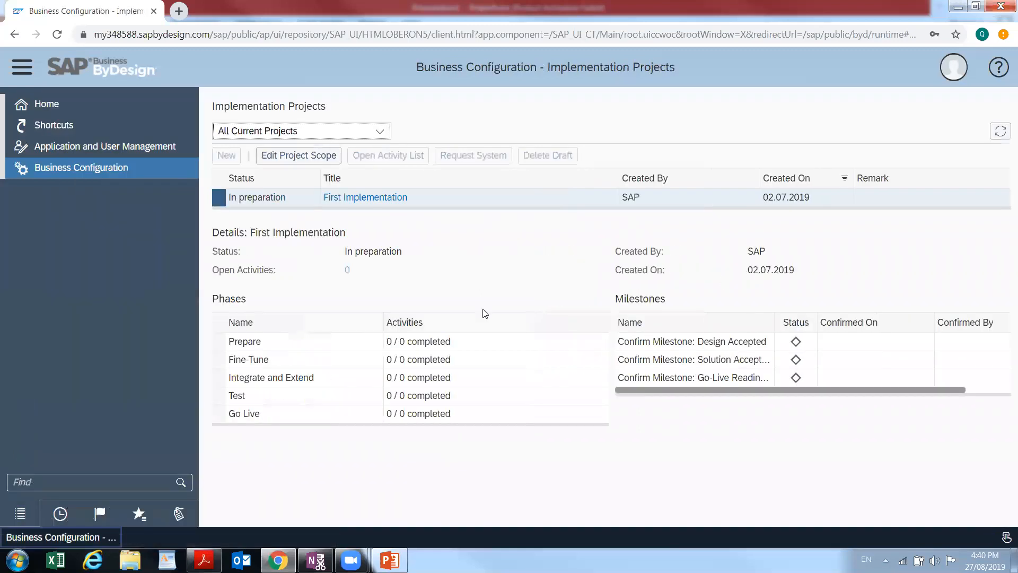
Step: Refresh the implementation projects and show the Prepare phase in the activity list of First Implementation
left_click(1003, 135)
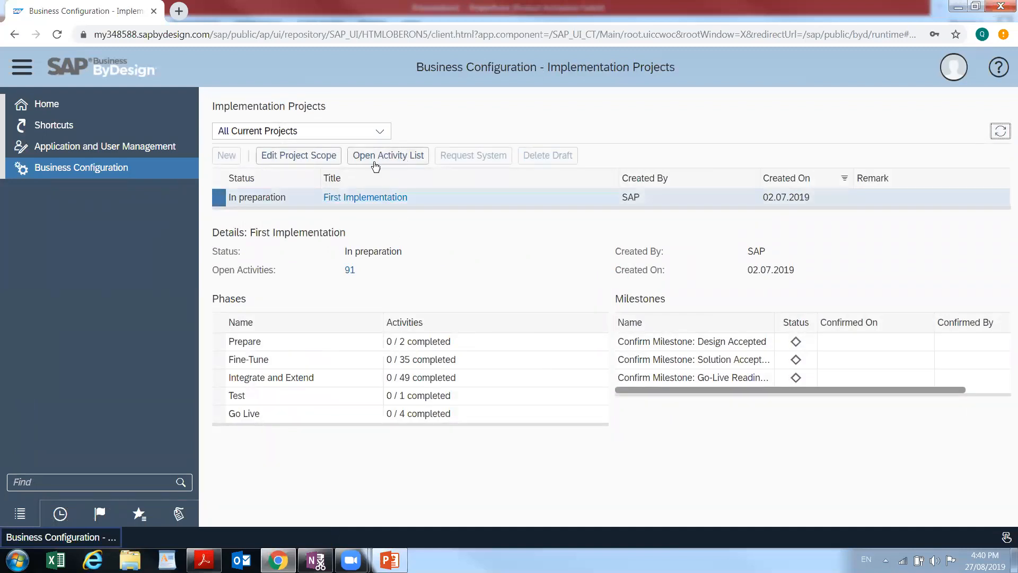
left_click(380, 157)
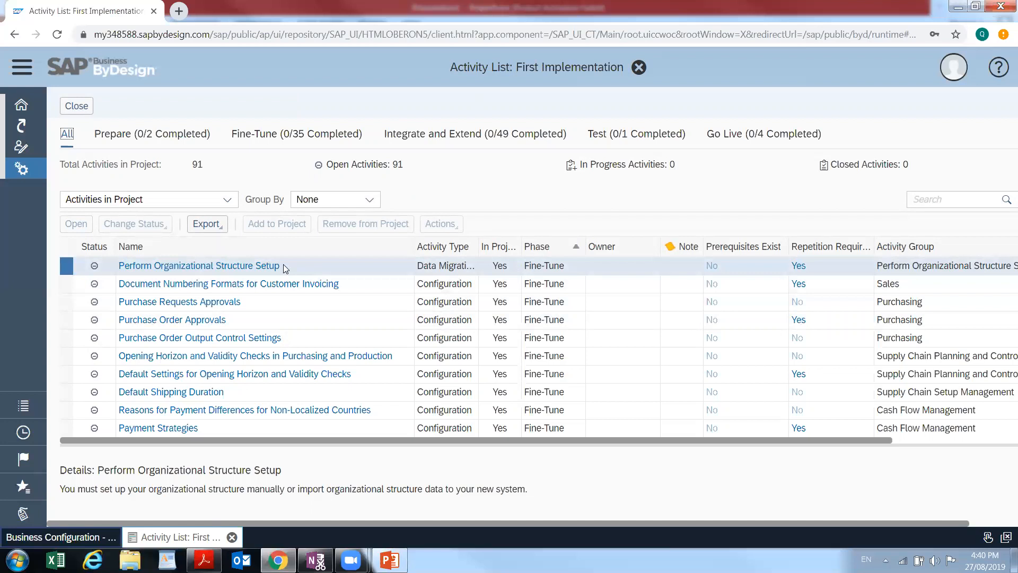
left_click(127, 139)
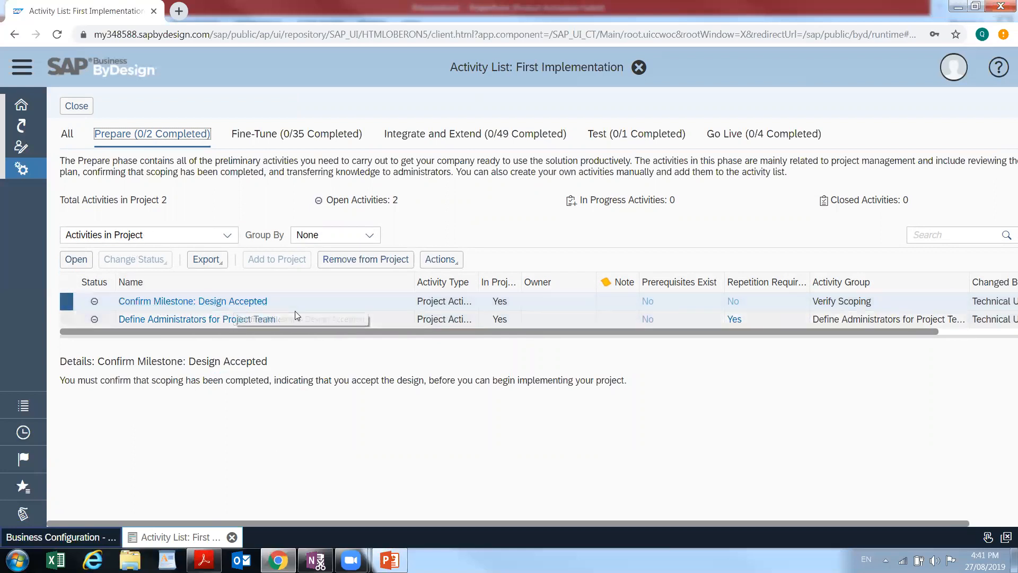
Step: Mark the design as accepted in the Confirm Milestone: Design Accepted activity and confirm the milestone
left_click(251, 302)
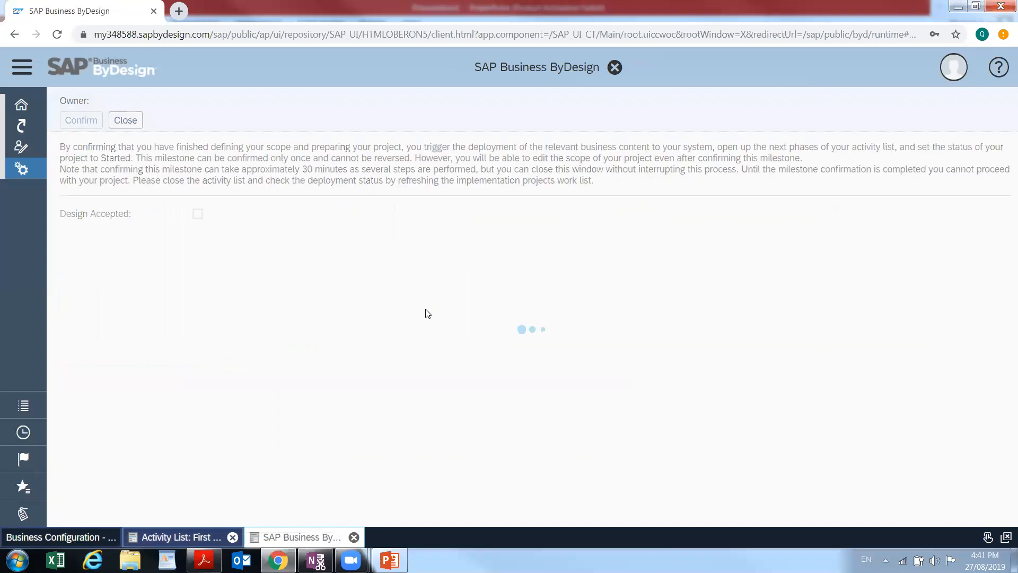
left_click(197, 214)
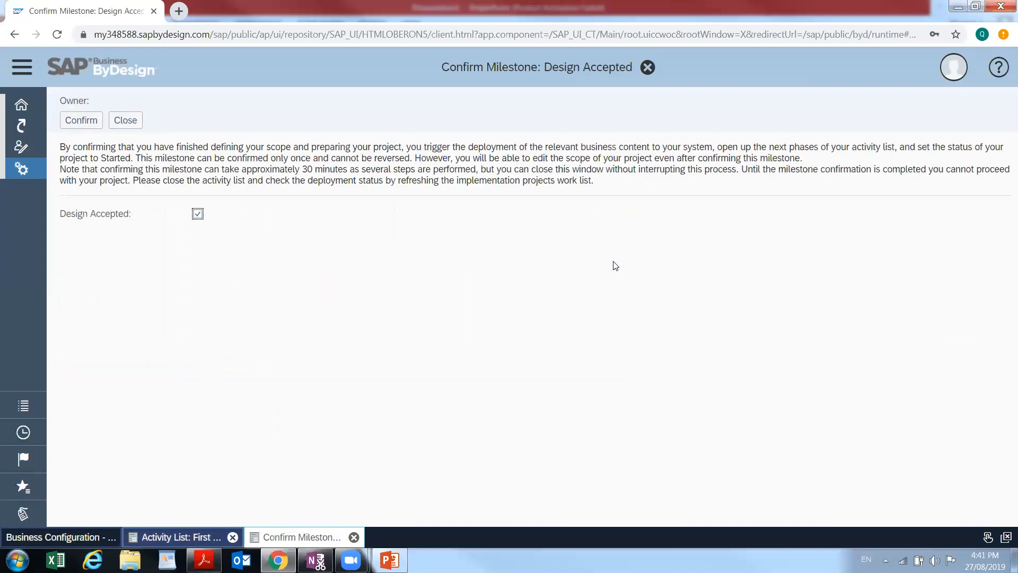
left_click(71, 120)
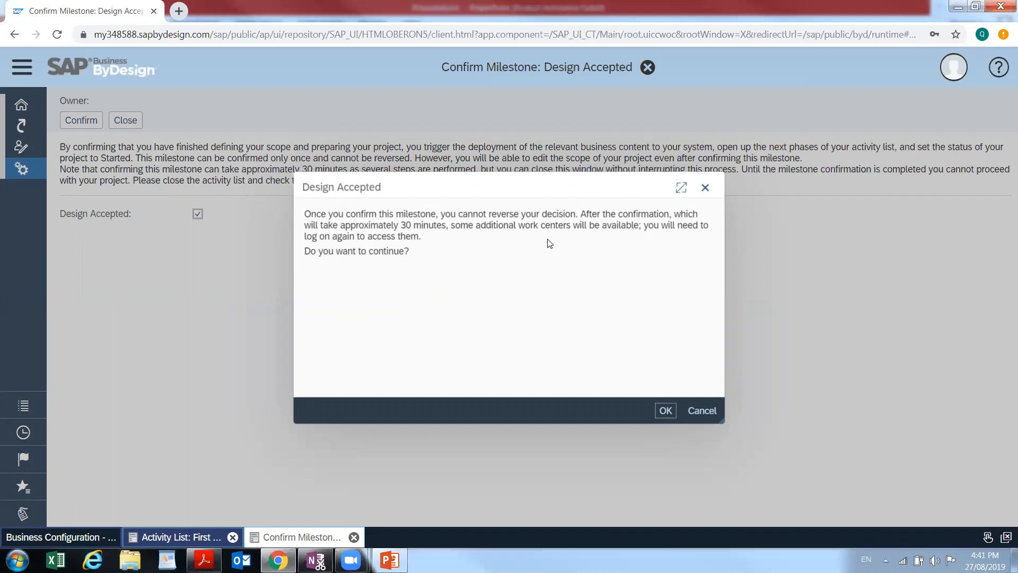
left_click(665, 410)
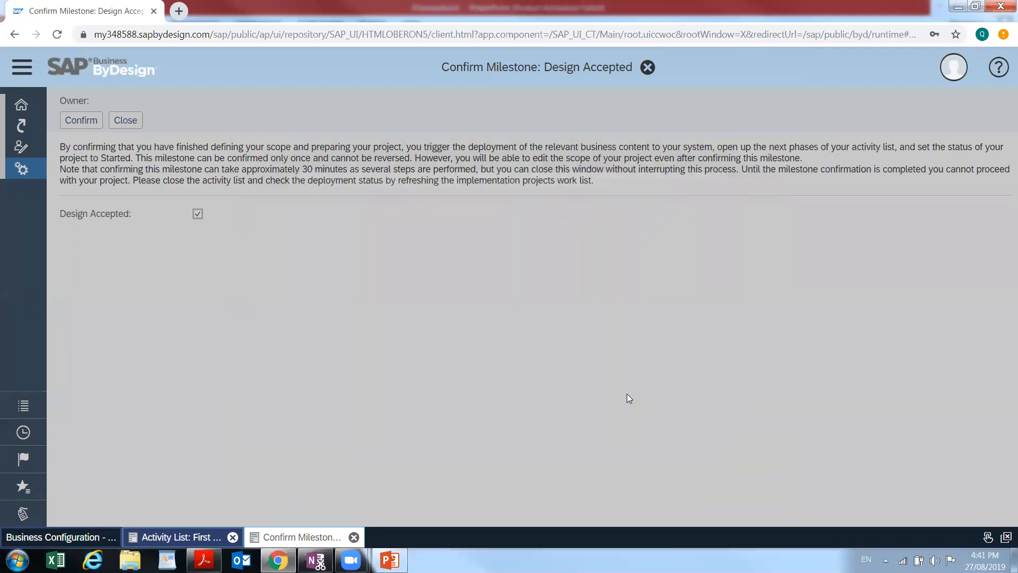
Step: Close the milestone activity and the activity list, and refresh the implementation projects to check the deployment status
left_click(136, 126)
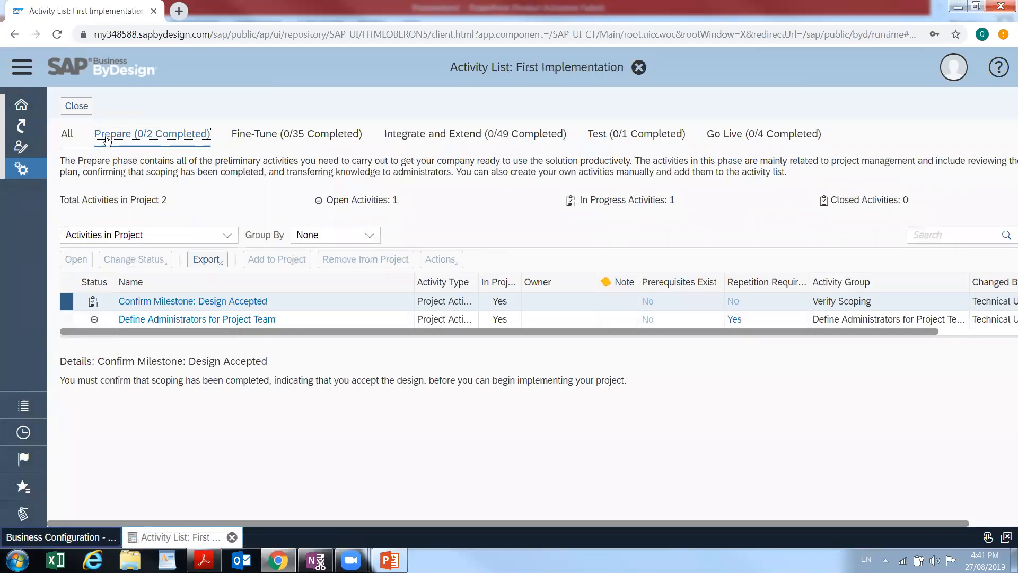
left_click(77, 106)
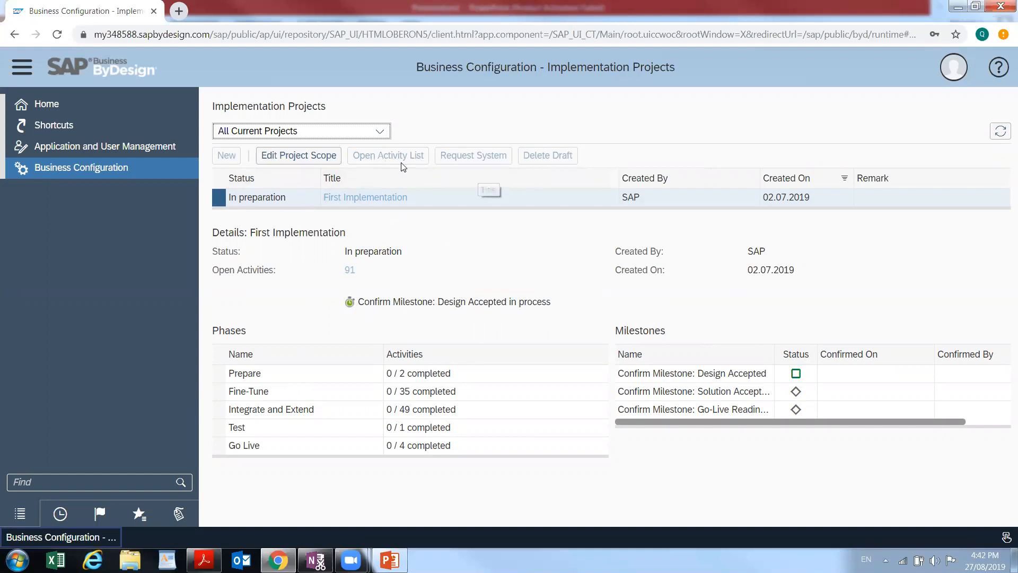
left_click(999, 132)
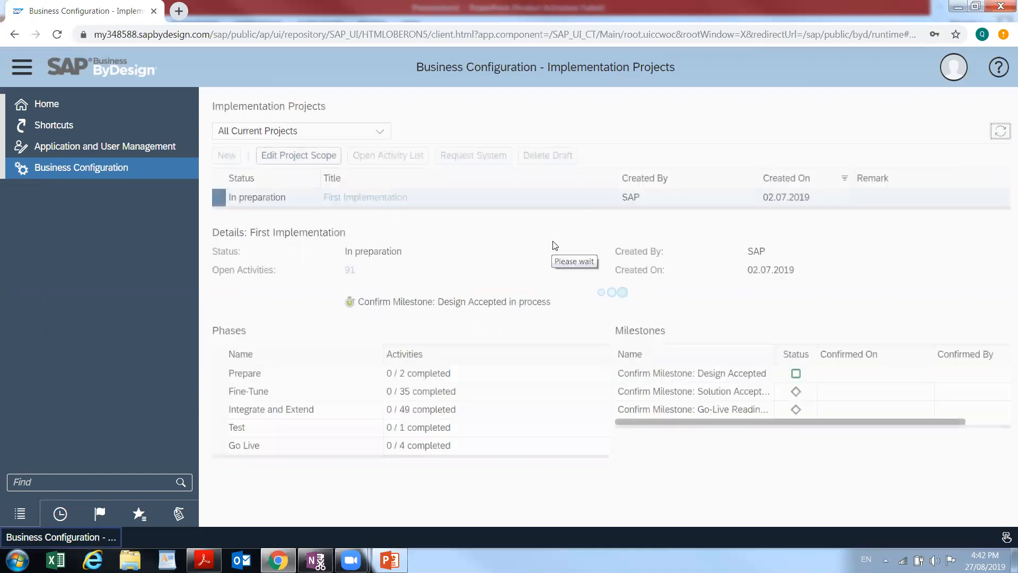